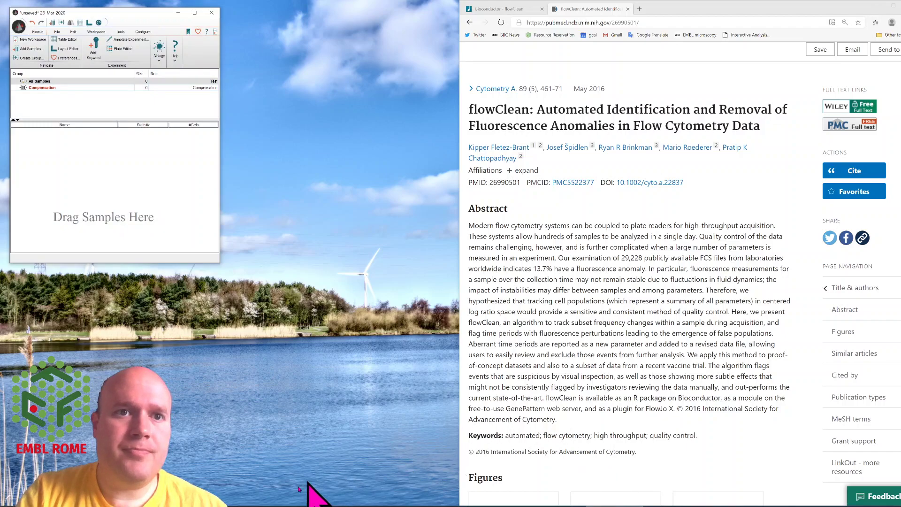
- Add sample 220662.fcs to the workspace and open its plot
key(alt+Tab)
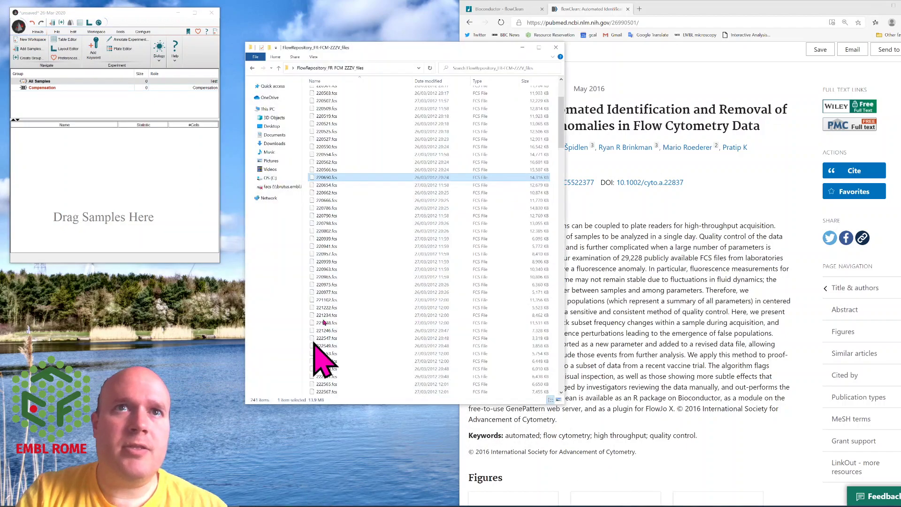
drag(348, 193, 106, 198)
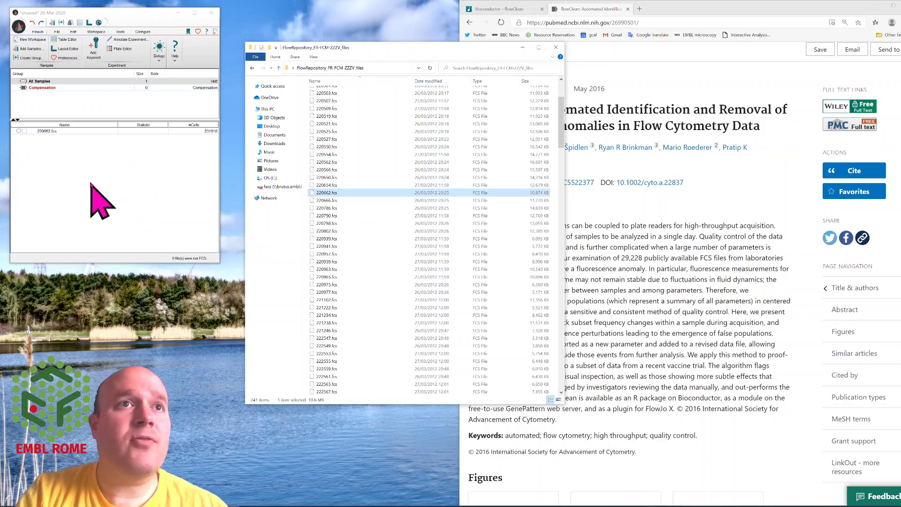
double_click(66, 132)
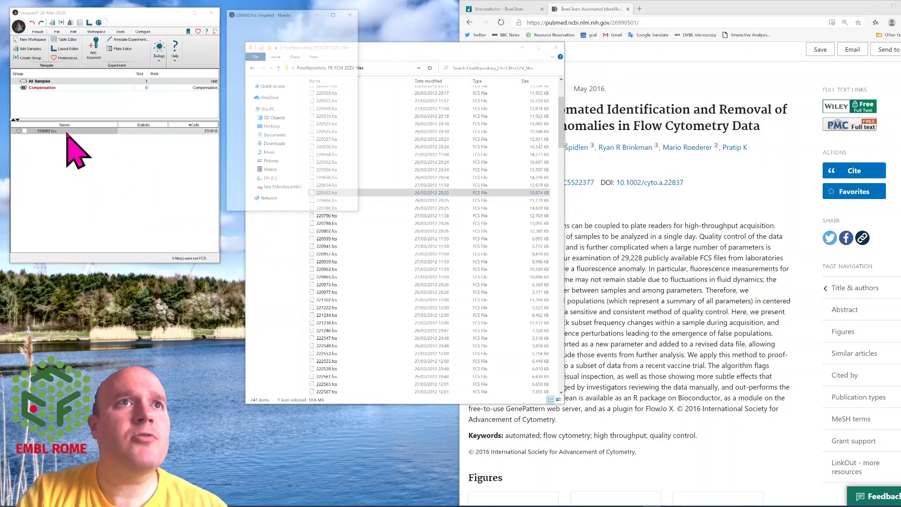
- Plot Time against [Pacific Blue-A] :: ViViD and enlarge the graph window
click(305, 154)
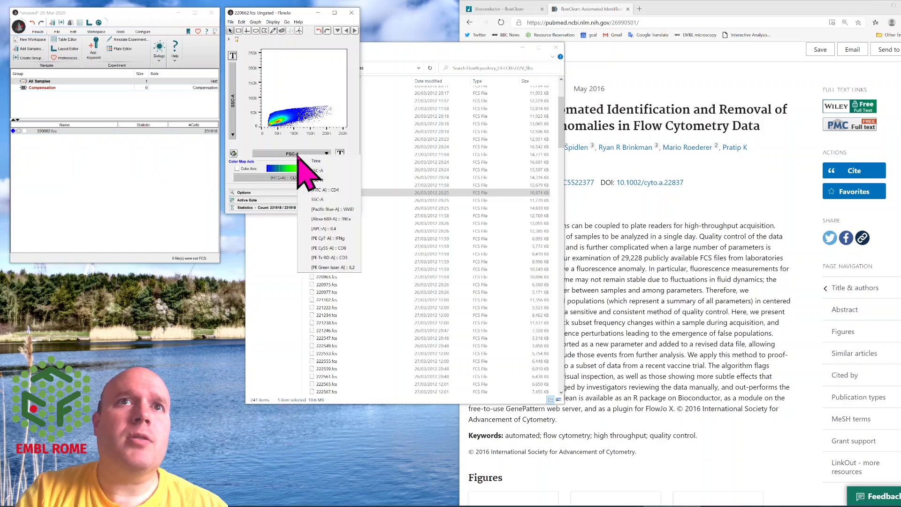
click(305, 162)
click(233, 134)
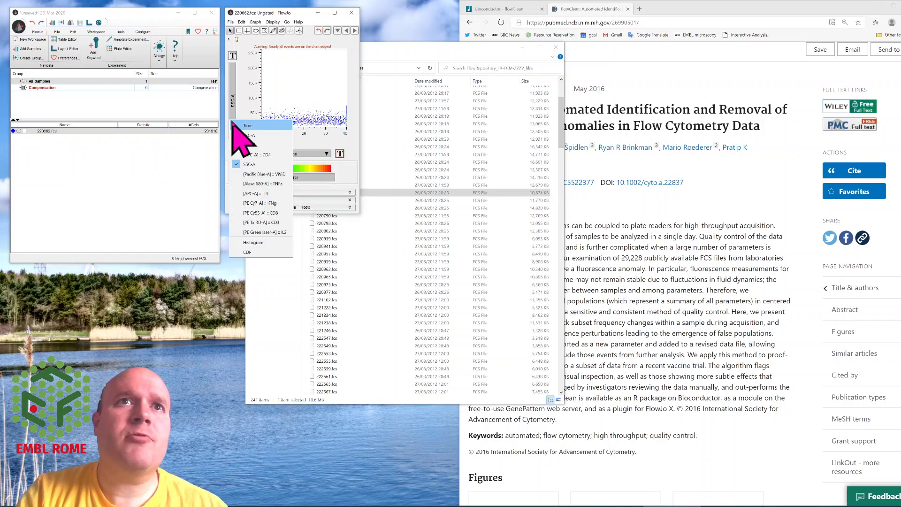
click(264, 174)
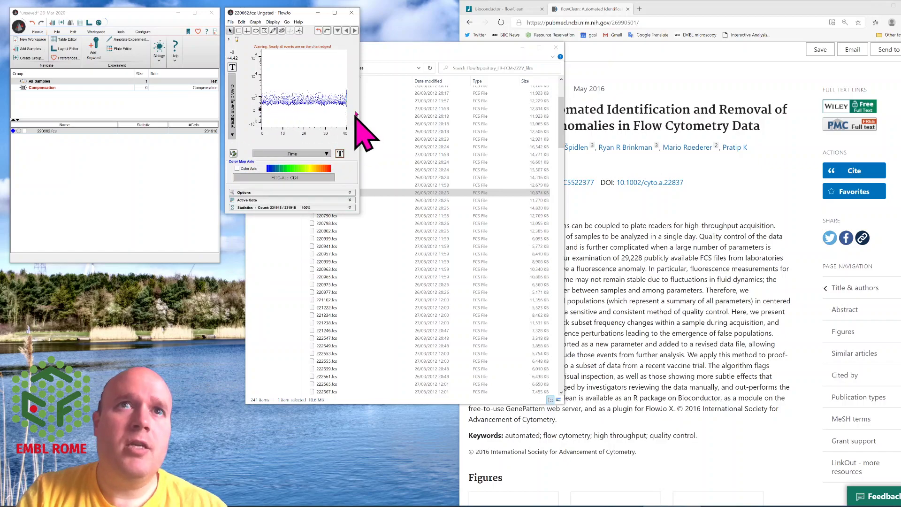
click(358, 211)
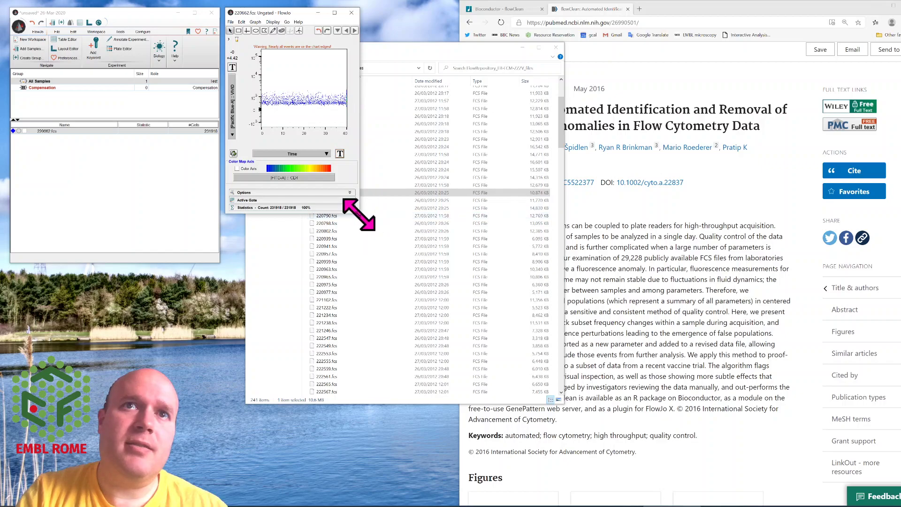
drag(360, 215, 549, 411)
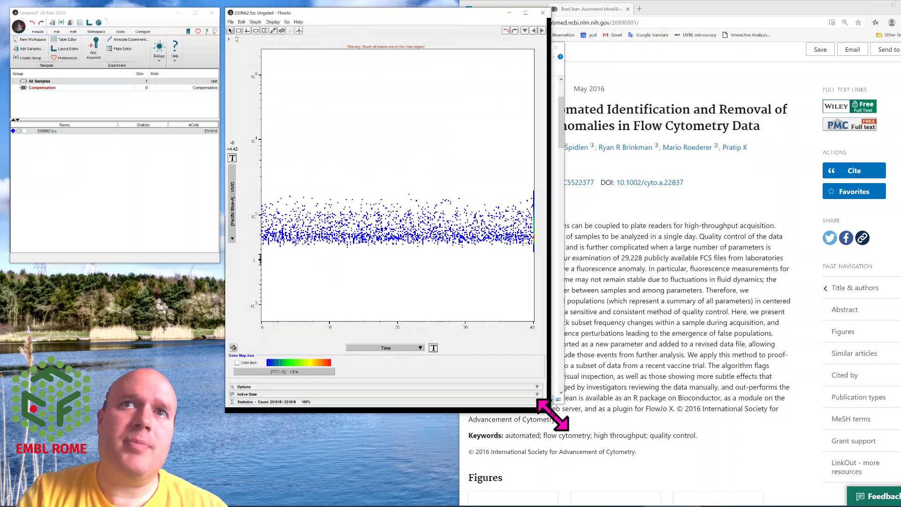
- Set the Time axis maximum to 5000 and apply it to all samples
click(436, 353)
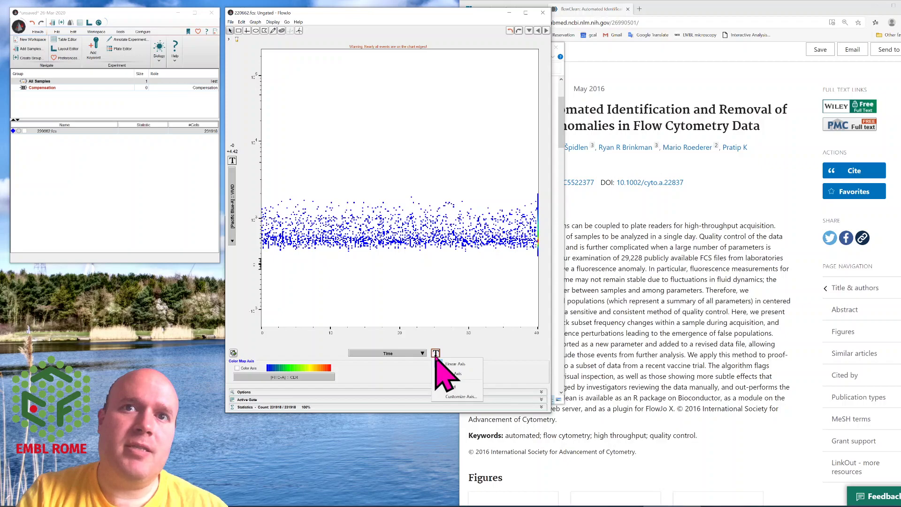
click(471, 398)
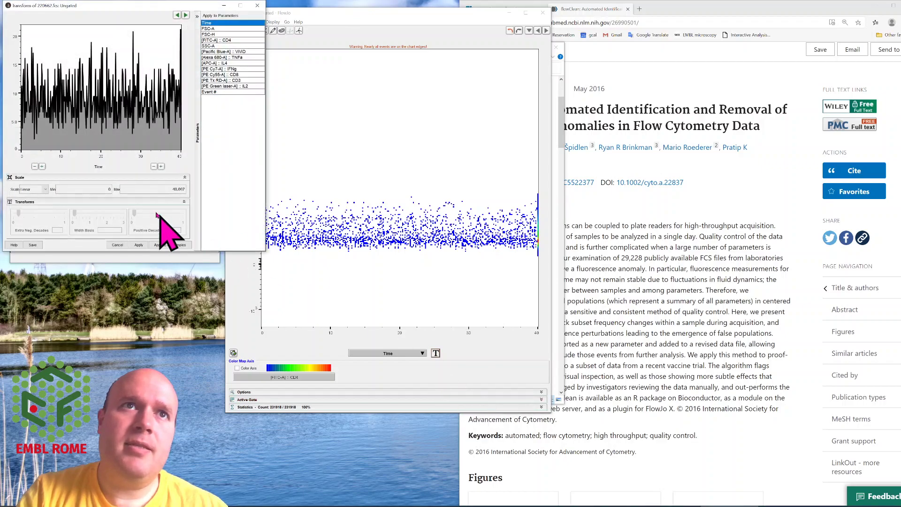
drag(155, 189, 185, 190)
text(50)
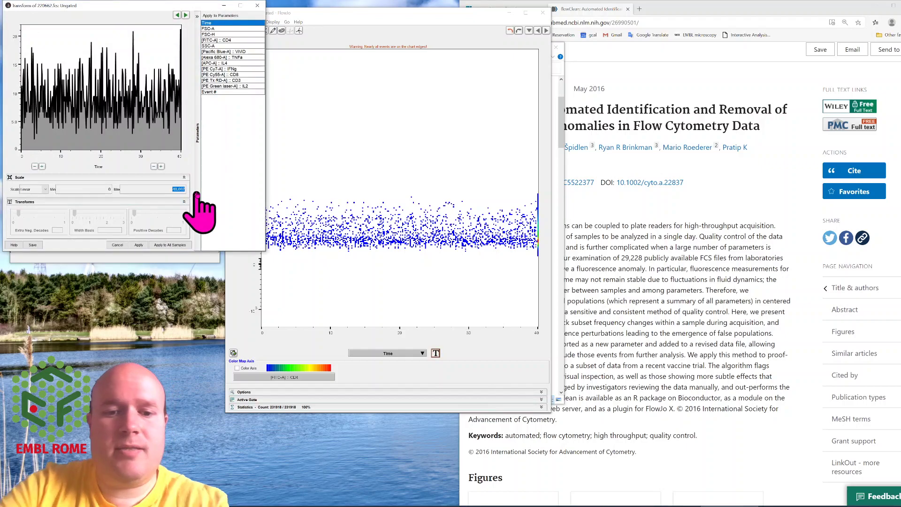
text(00)
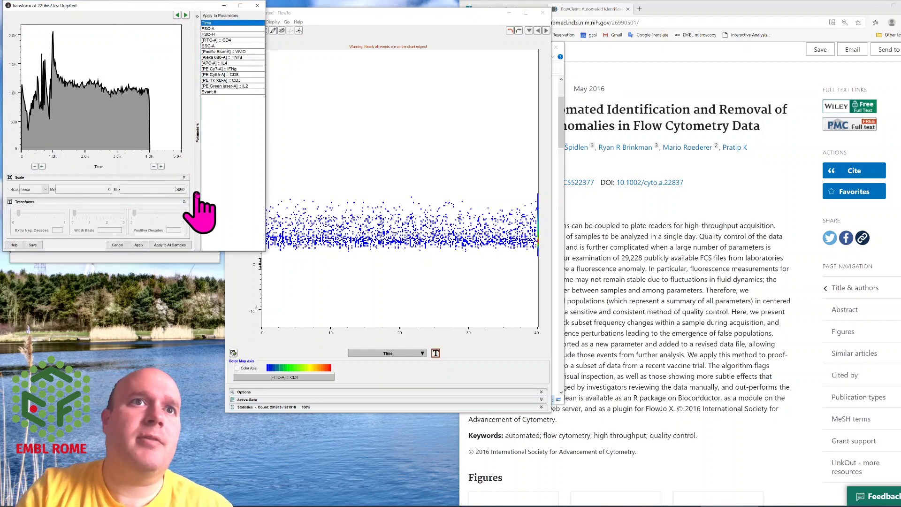
click(165, 244)
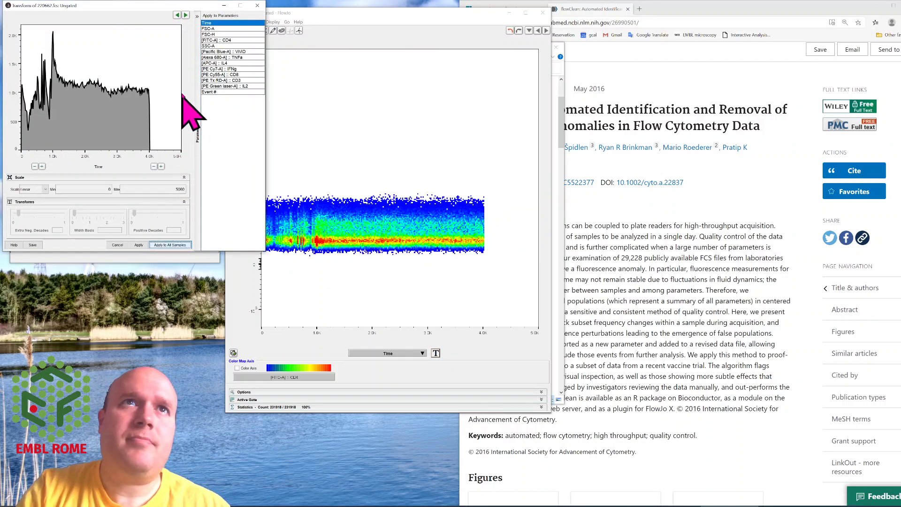
click(257, 5)
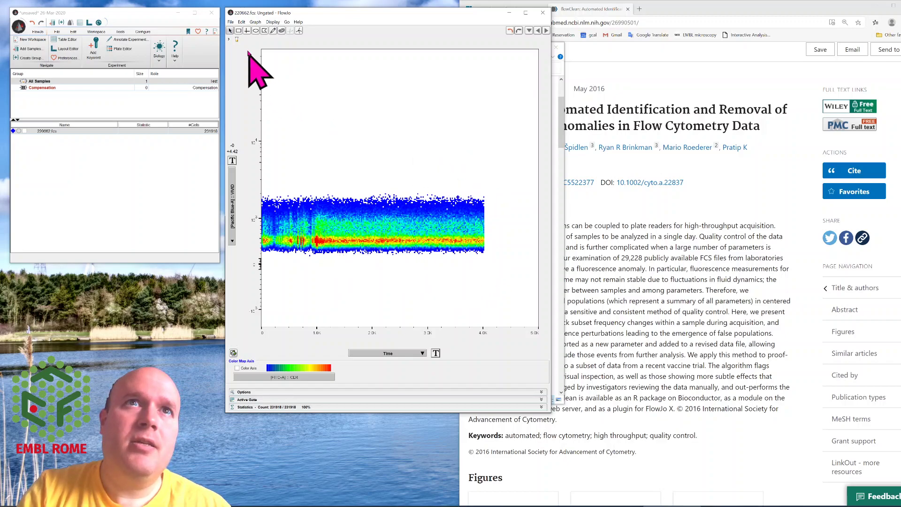
- Draw a rectangle gate from about Time 1.0K onward named 'Good cells', then select it
click(238, 31)
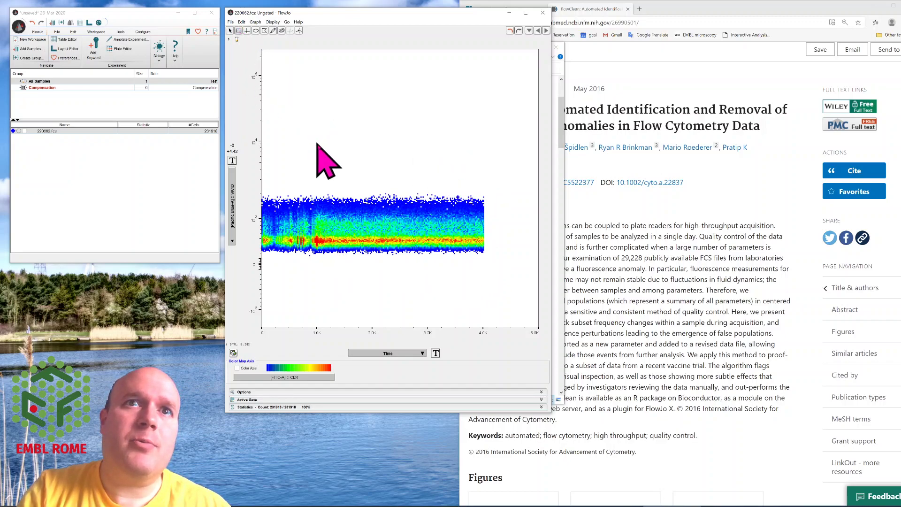
drag(320, 155, 509, 299)
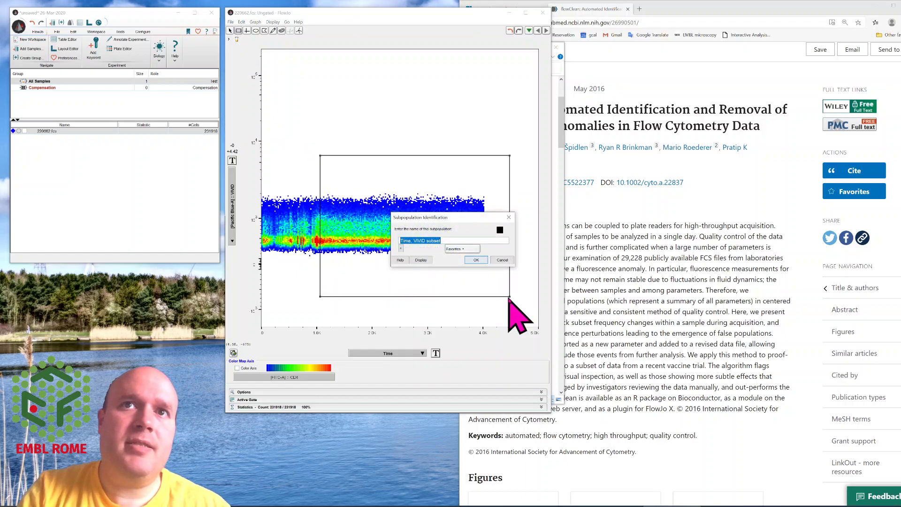
text(Good c)
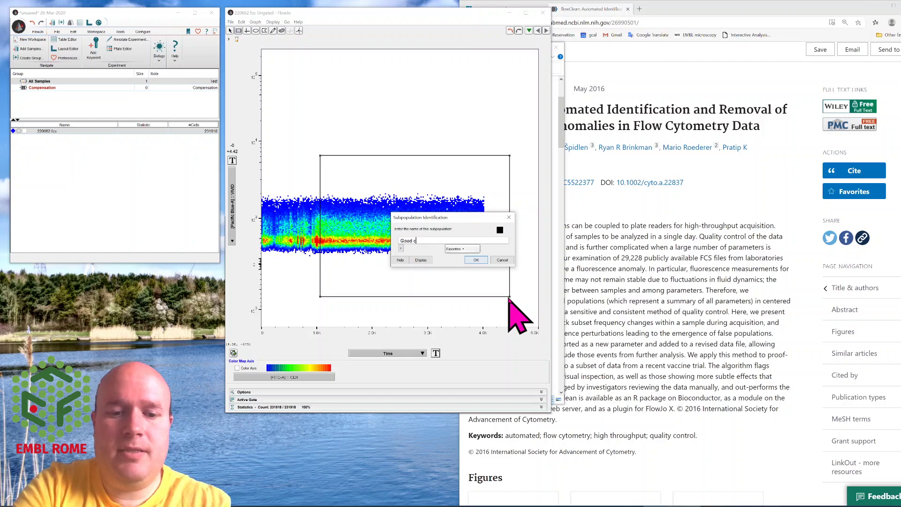
text(ells)
key(Return)
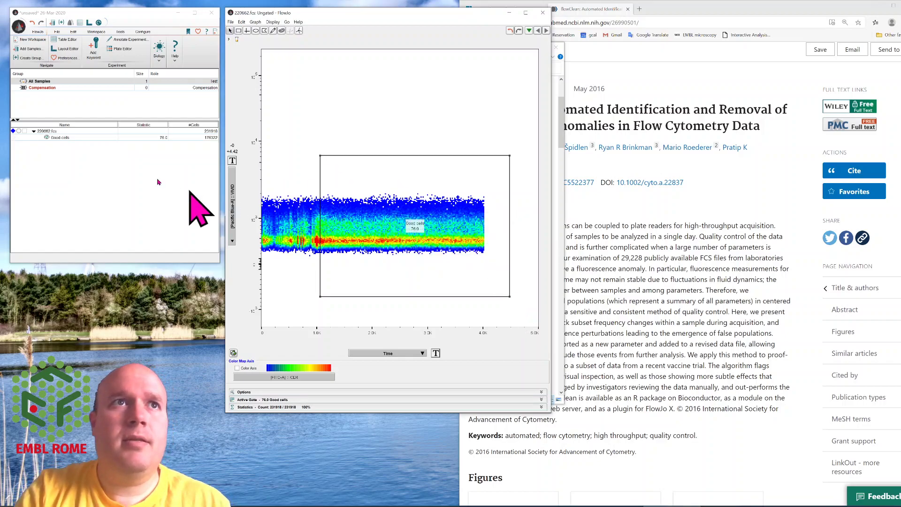
click(60, 133)
click(62, 138)
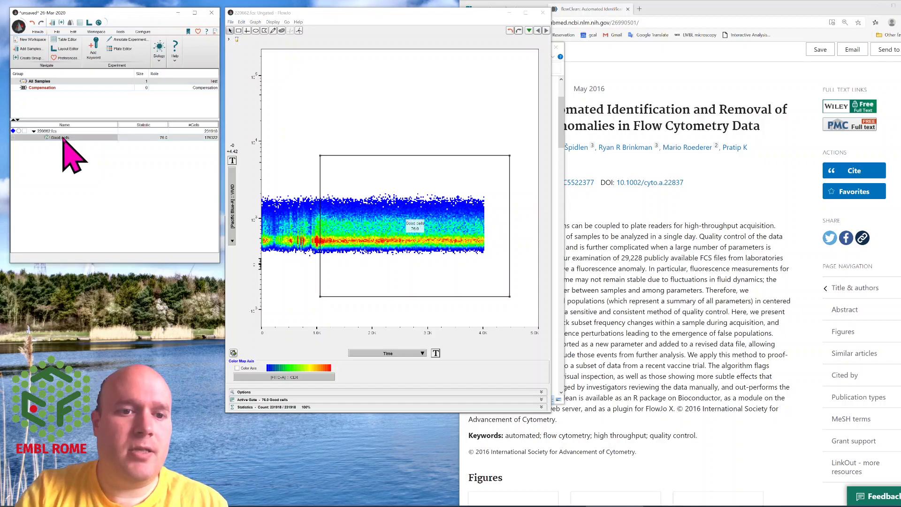
click(480, 240)
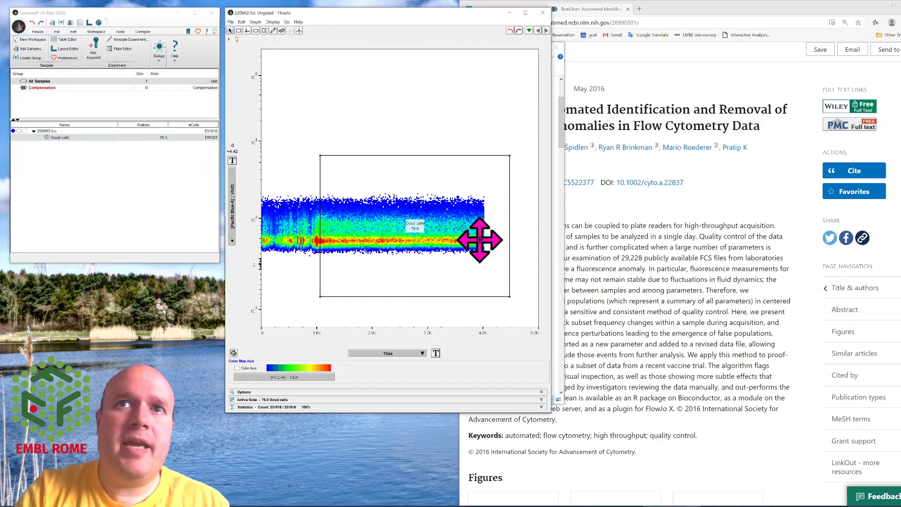
- Delete the Good cells gate and draw a narrow Time gate near 2.0K named 'Badd cells'
key(Delete)
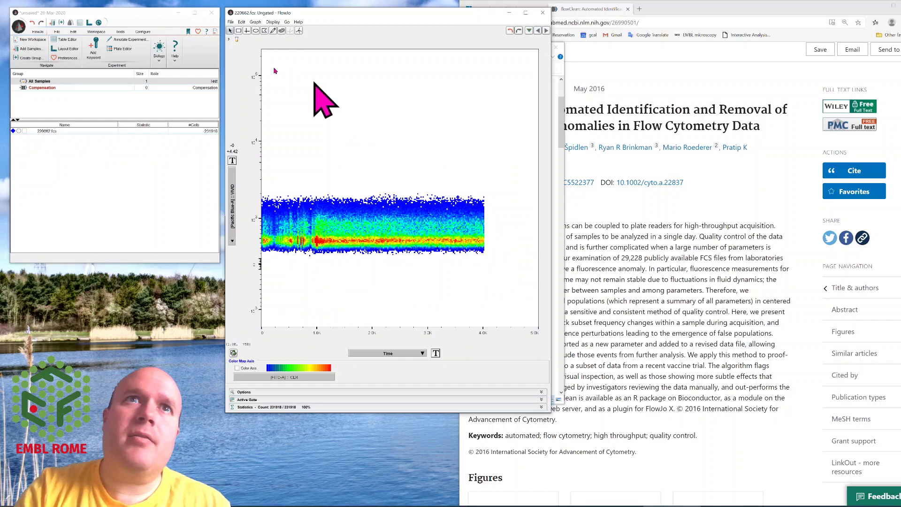
click(247, 31)
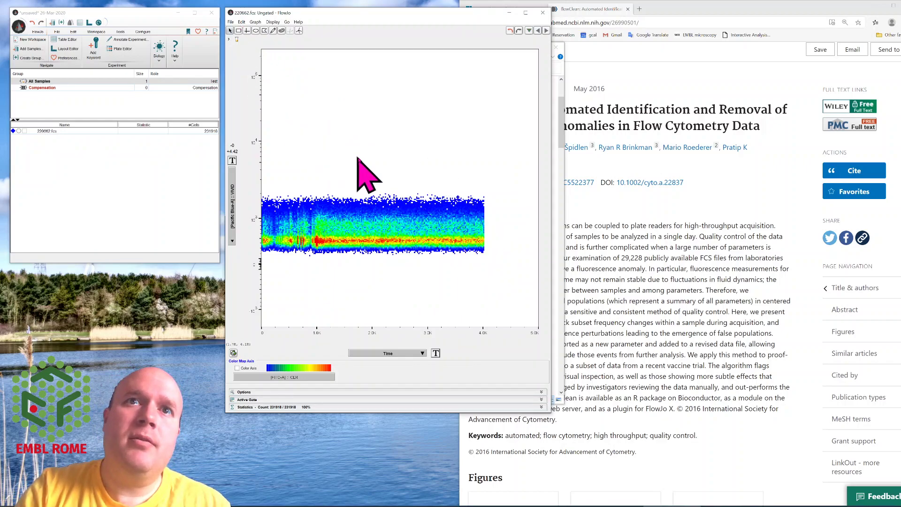
mouse_move(380, 200)
mouse_down()
mouse_move(412, 302)
mouse_move(404, 292)
mouse_up()
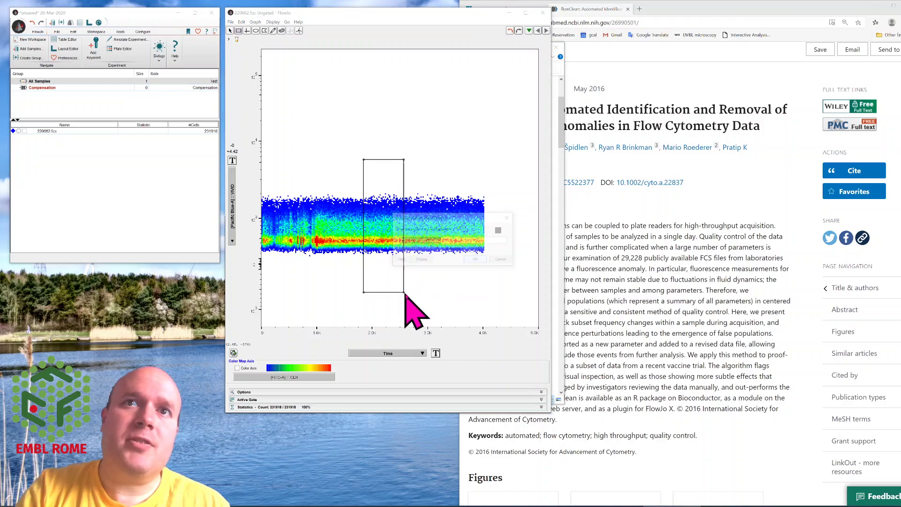
text(B cells)
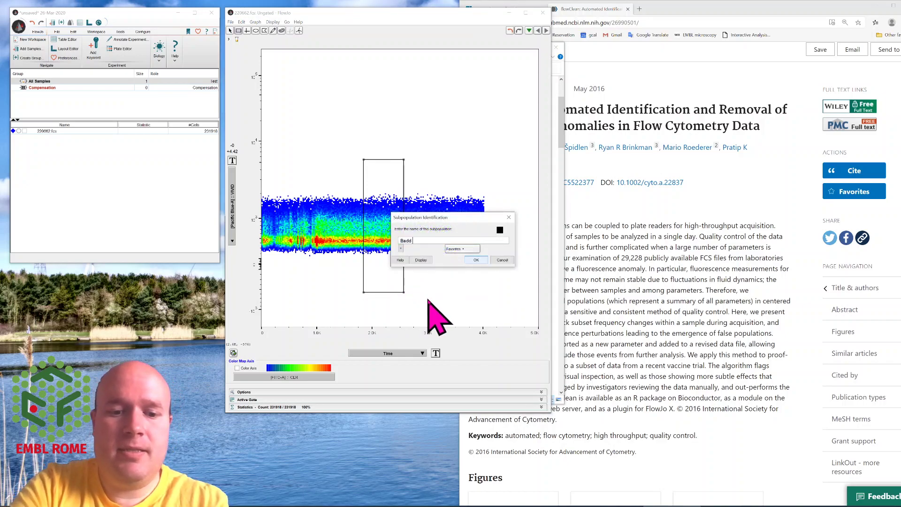
text(s)
key(Return)
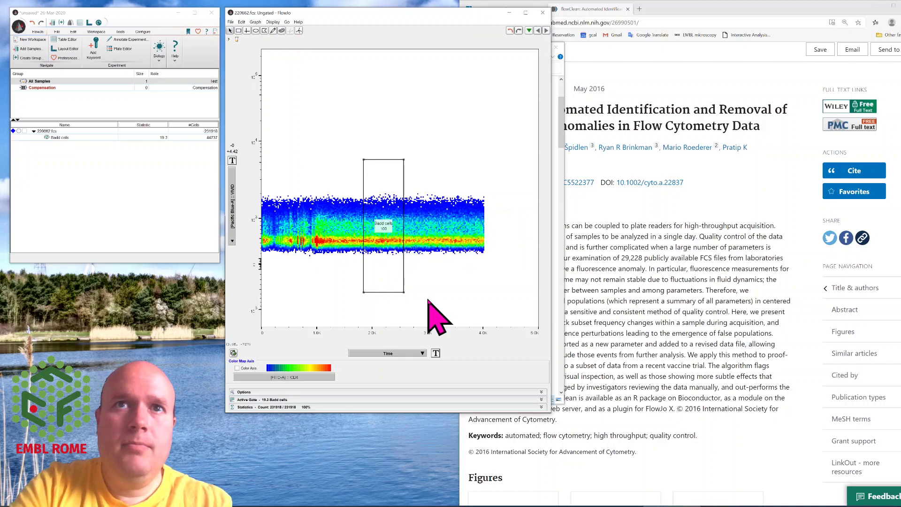
click(66, 141)
click(64, 139)
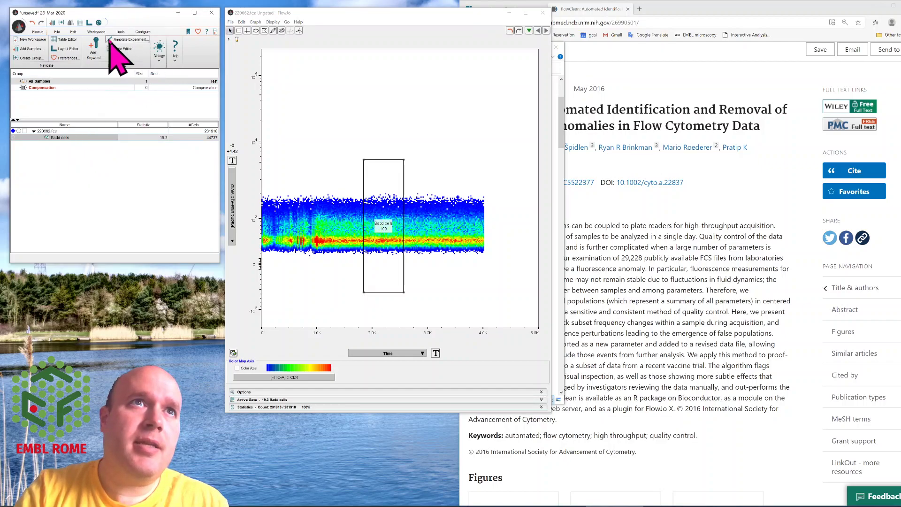
- Make a NOT gate of Badd cells (80.7%) and delete the original 19.3% rectangle gate
click(119, 32)
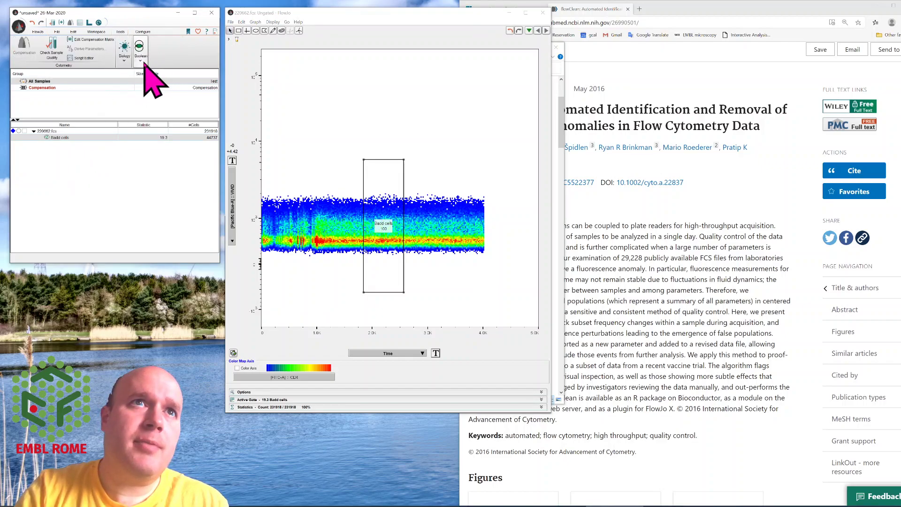
click(140, 56)
click(216, 82)
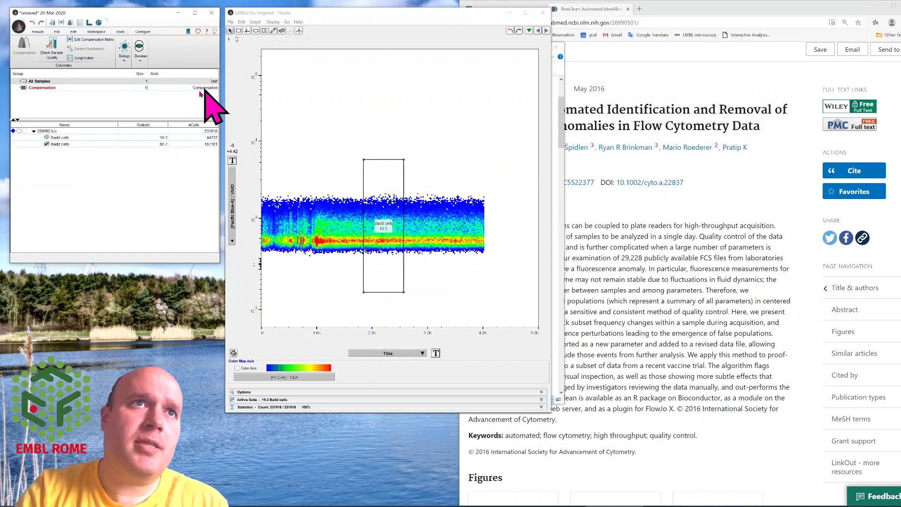
click(70, 144)
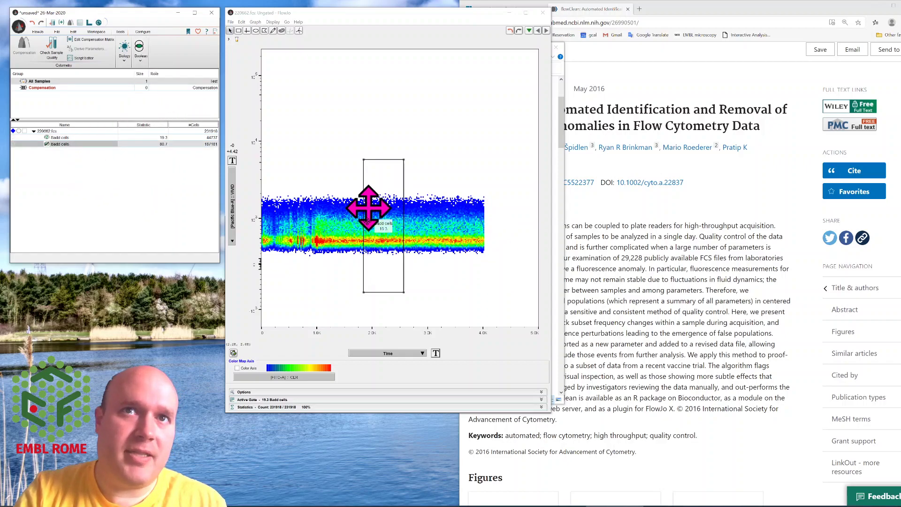
click(382, 193)
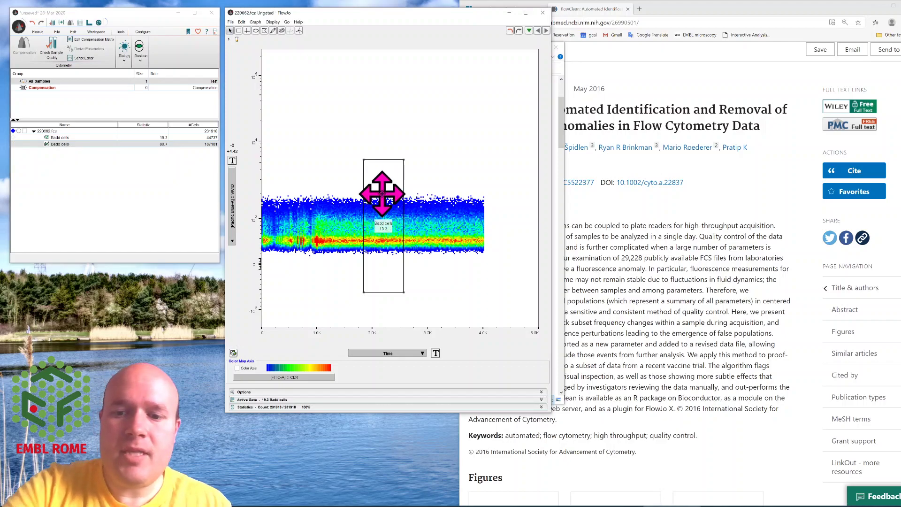
key(Delete)
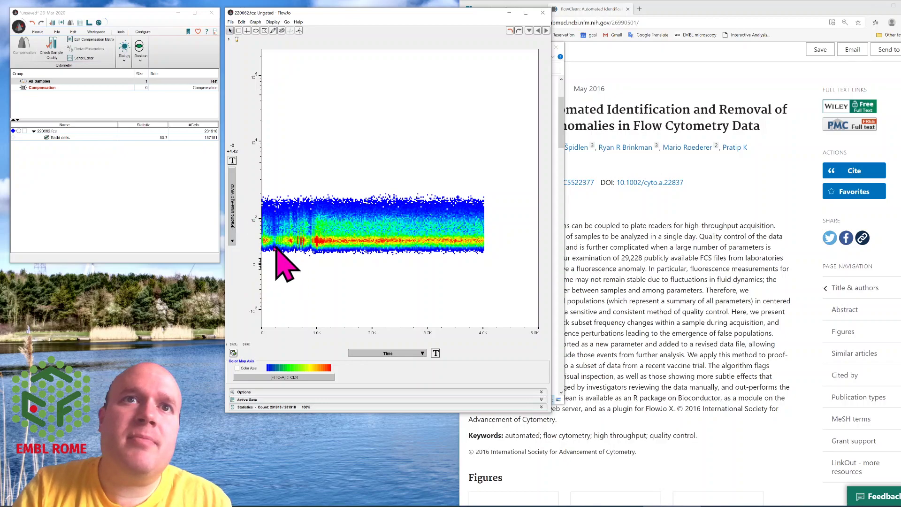
- Switch the vertical axis to [PE Cy55-A] :: CD8, then to [Alexa 680-A] :: TNFa
click(233, 228)
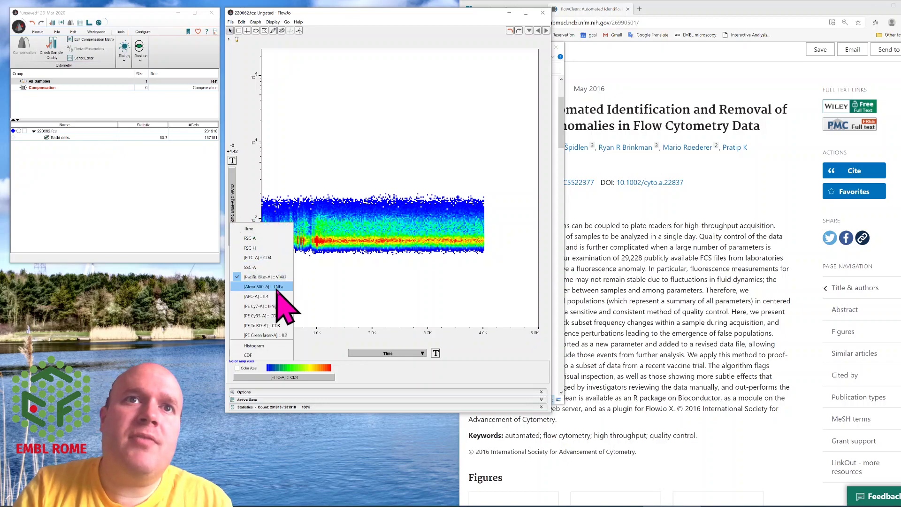
click(283, 315)
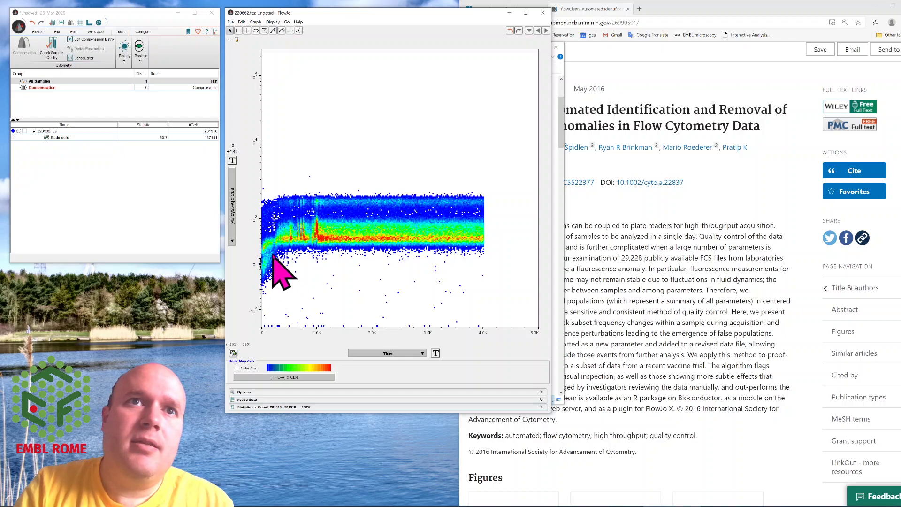
click(230, 207)
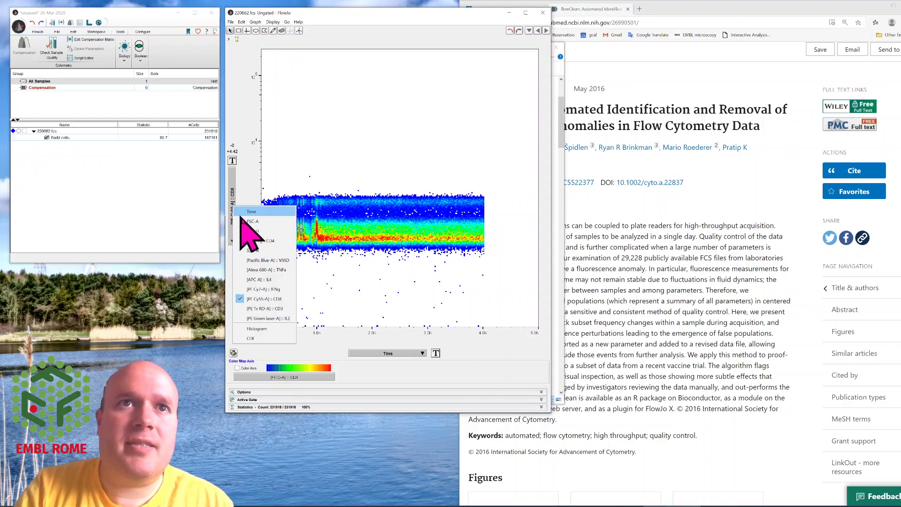
click(270, 269)
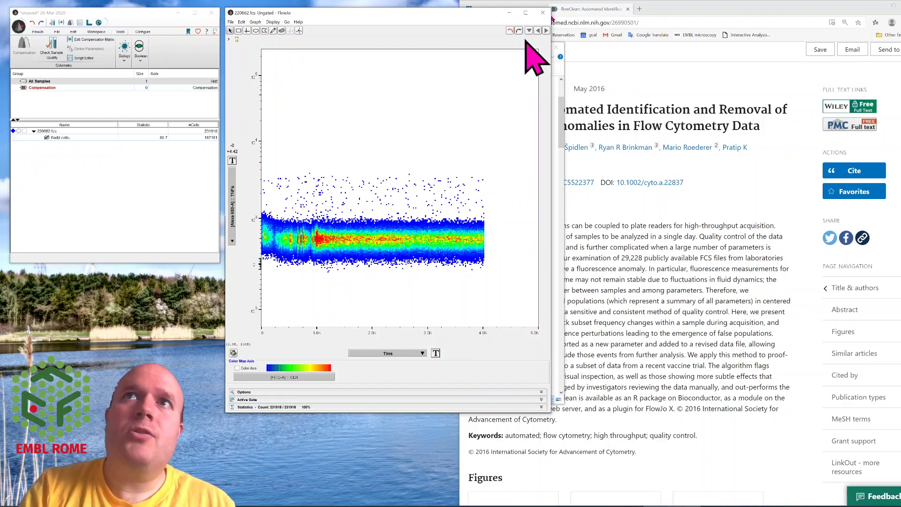
- Close the 220662.fcs plot window and minimize the FCS folder, bringing up the flowClean article
click(543, 13)
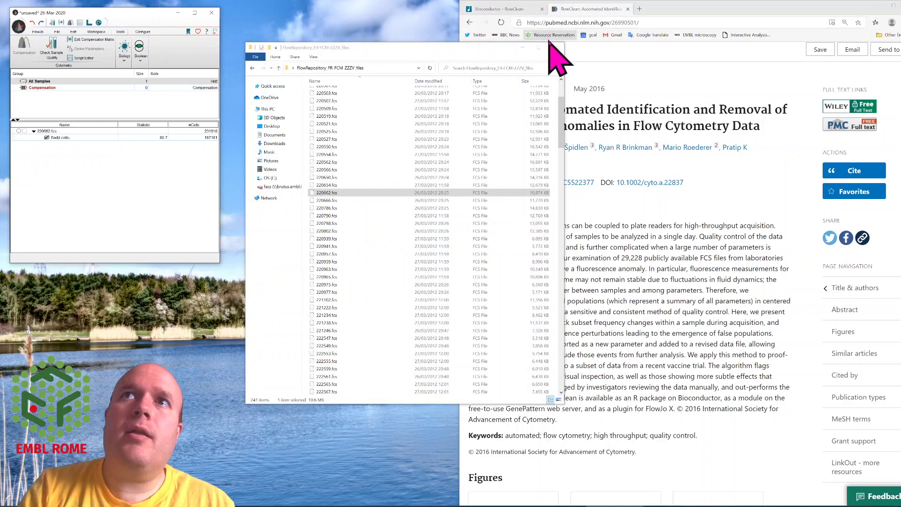
click(522, 47)
click(605, 288)
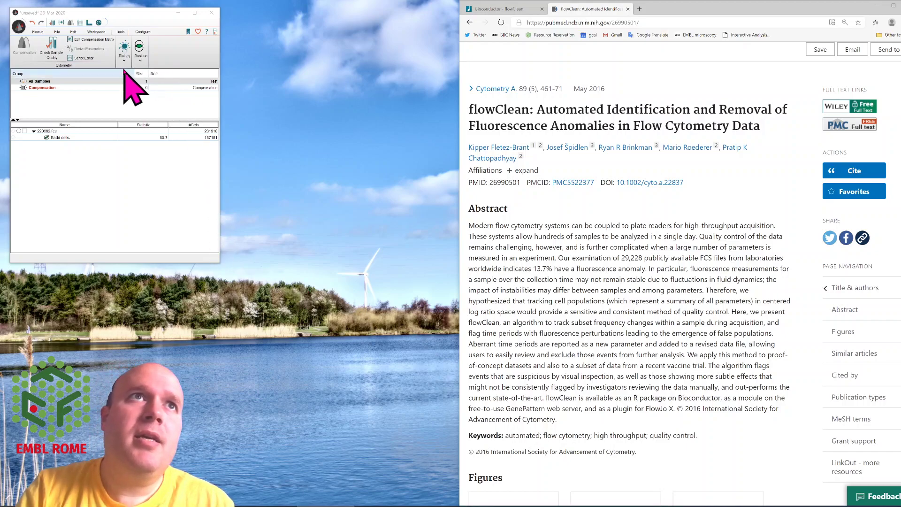
- Open FlowJo Preferences at the Diagnostics settings
click(201, 33)
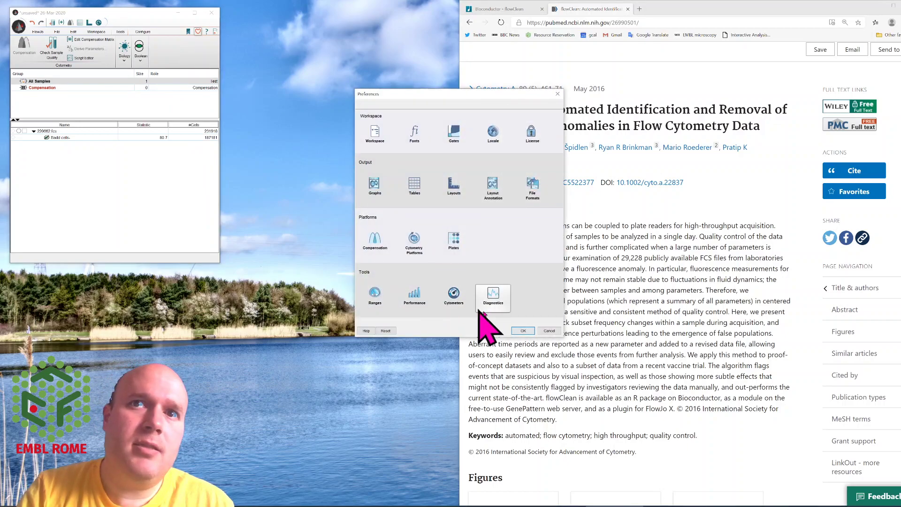
click(492, 304)
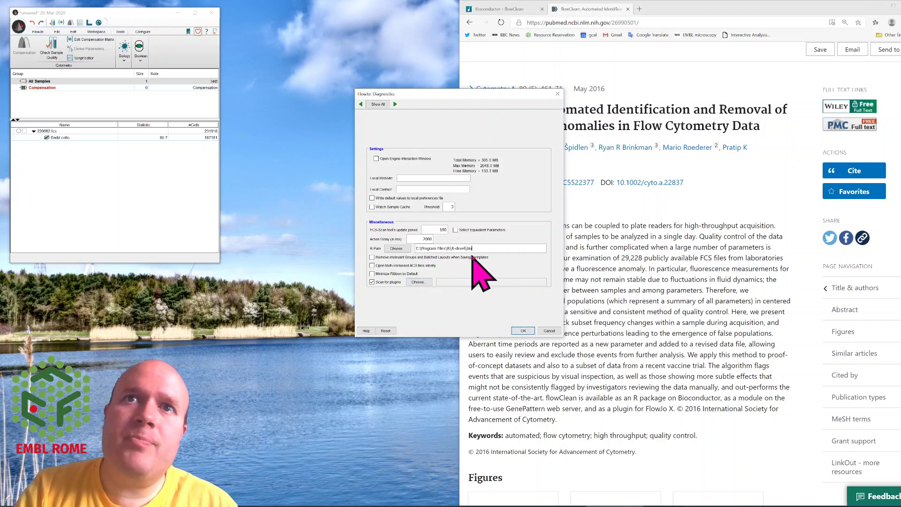
- Select C:\Program Files\R\R-devel\bin as the R path and confirm the Diagnostics settings
click(397, 249)
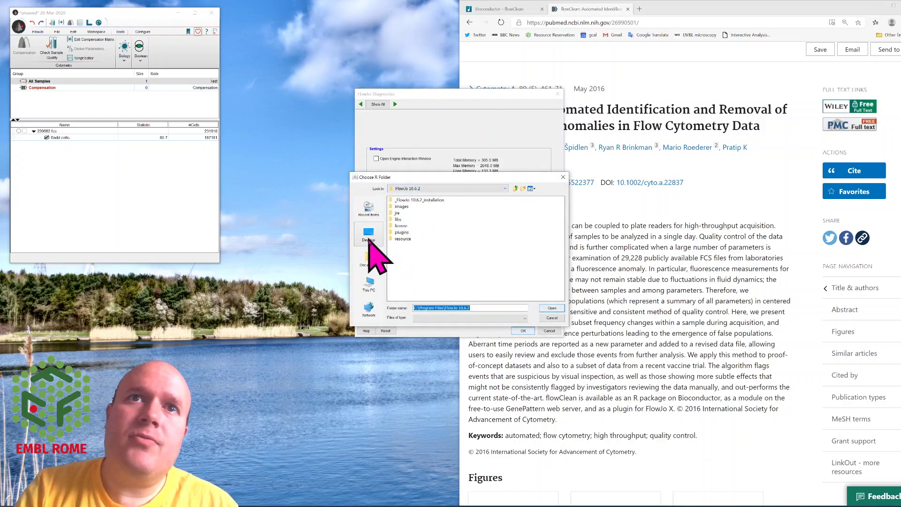
click(368, 283)
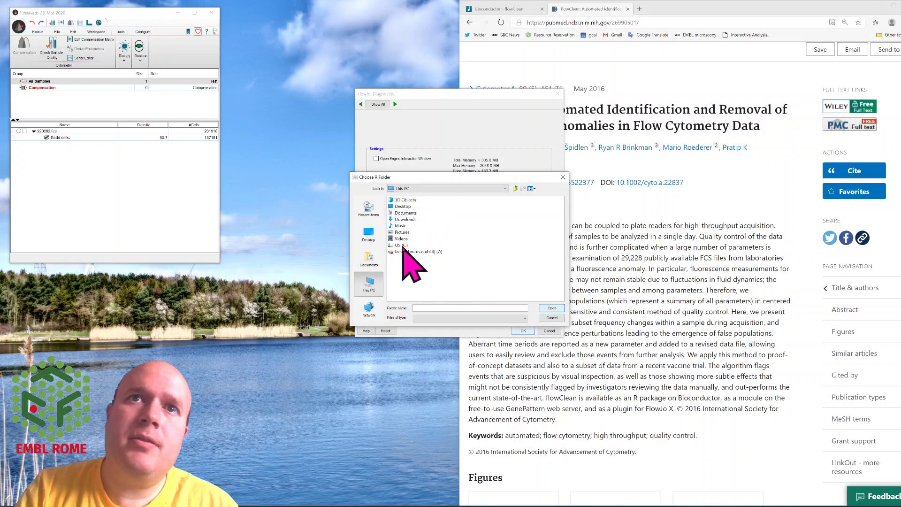
double_click(401, 244)
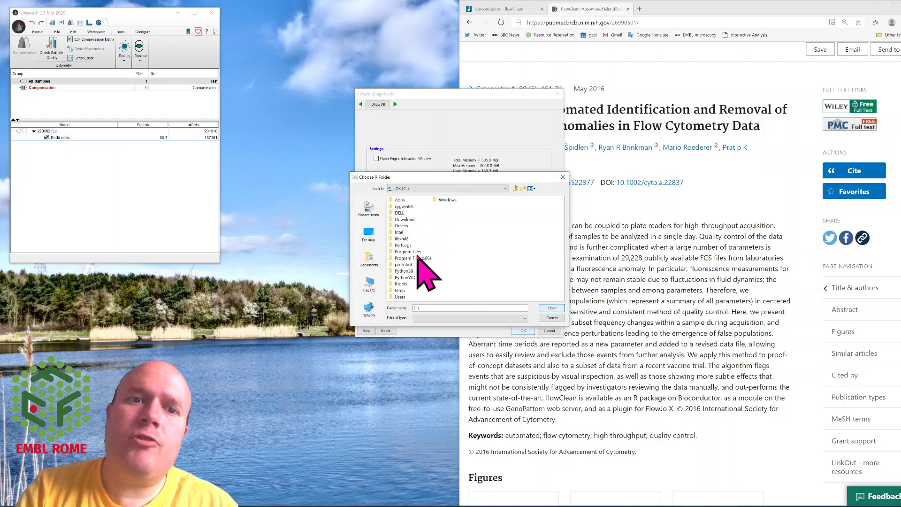
double_click(417, 258)
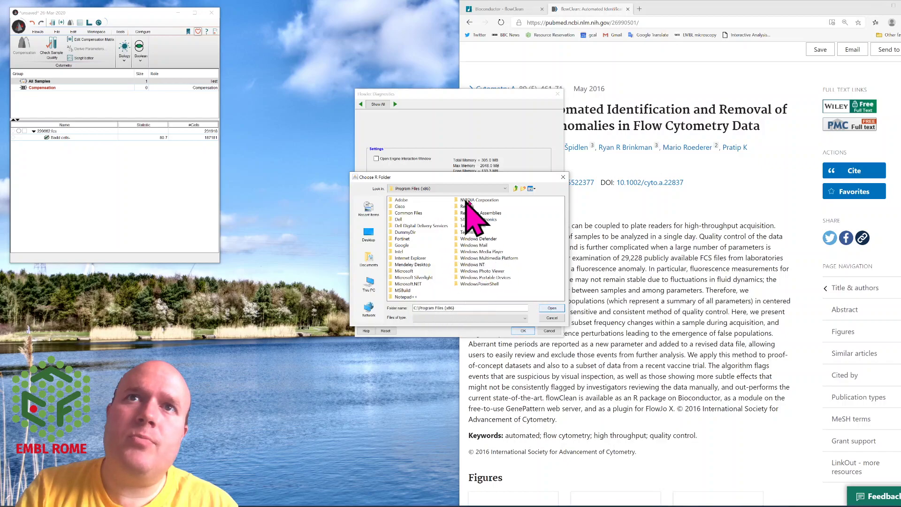
click(515, 188)
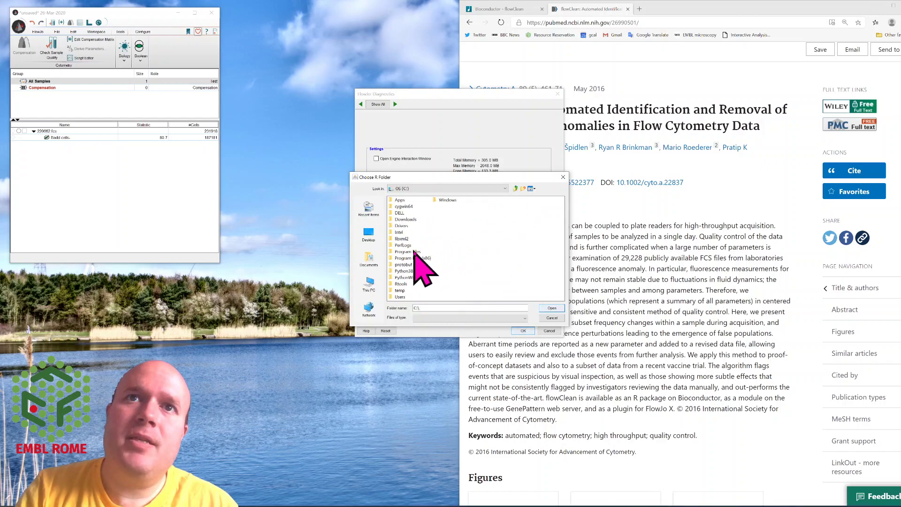
double_click(415, 252)
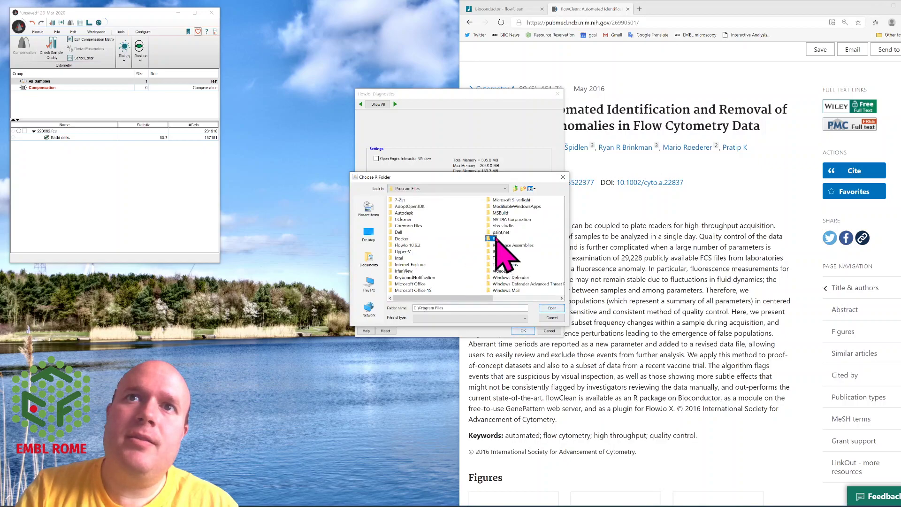
click(491, 238)
double_click(472, 239)
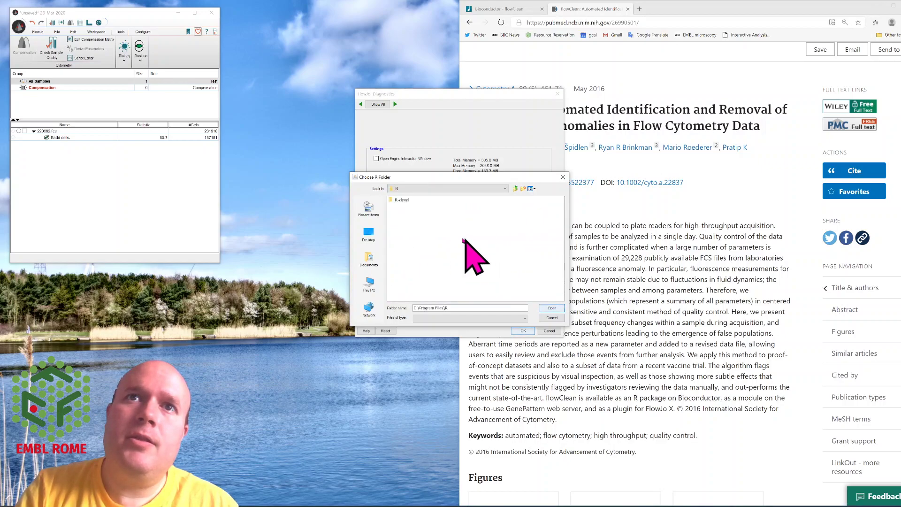
double_click(407, 201)
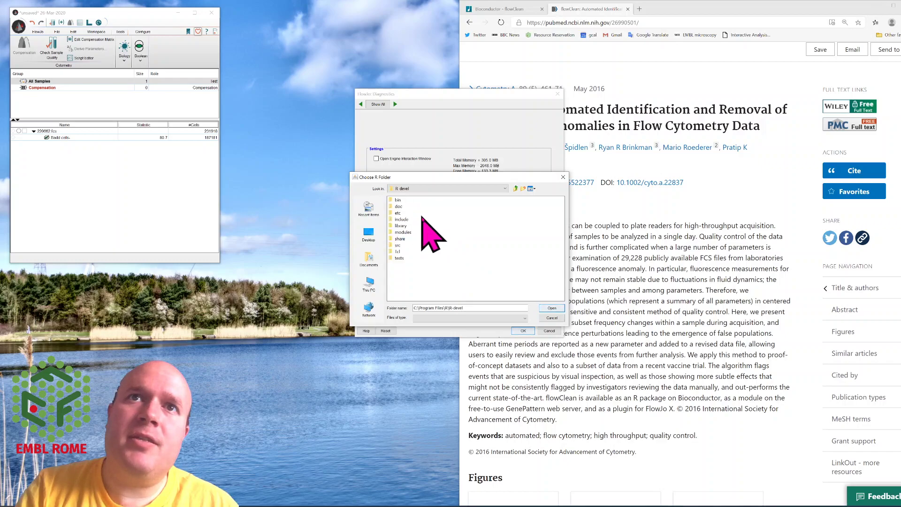
click(550, 308)
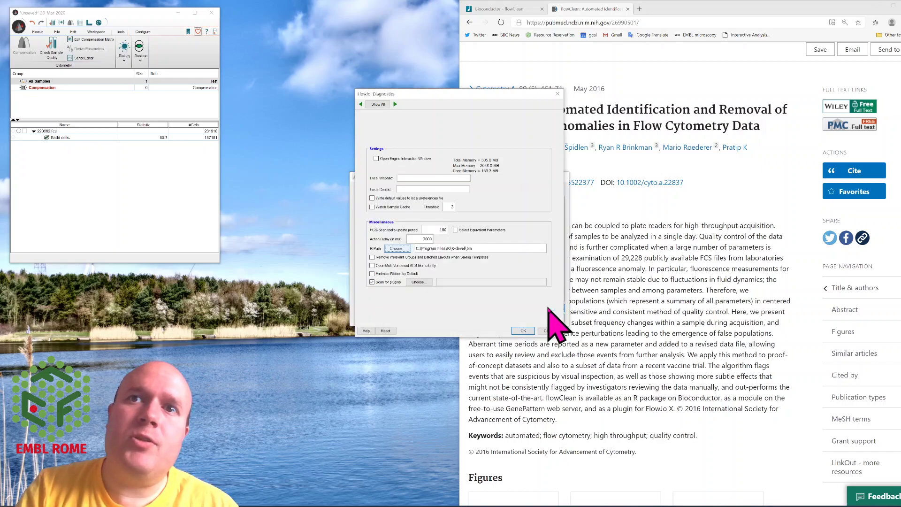
click(522, 330)
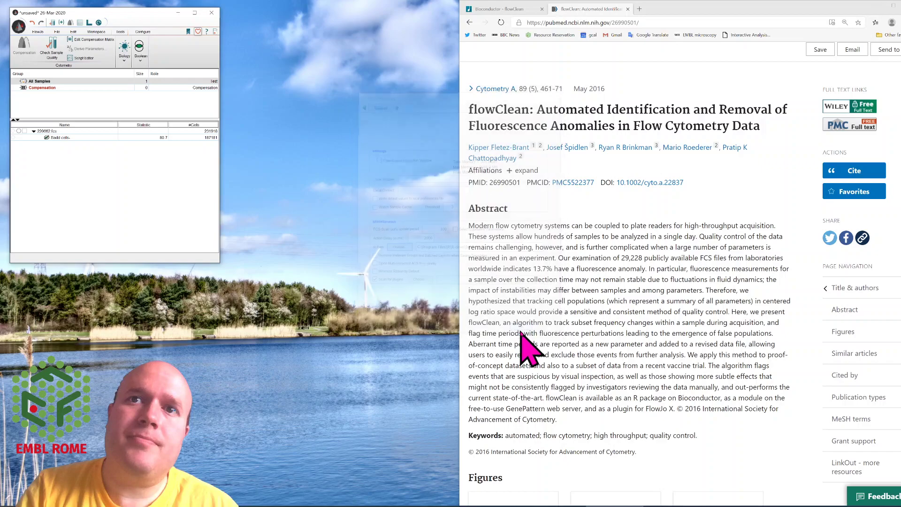
- Cancel closing FlowJo and open the FlowJo Exchange plugin page from Workspace > Plugins
click(211, 13)
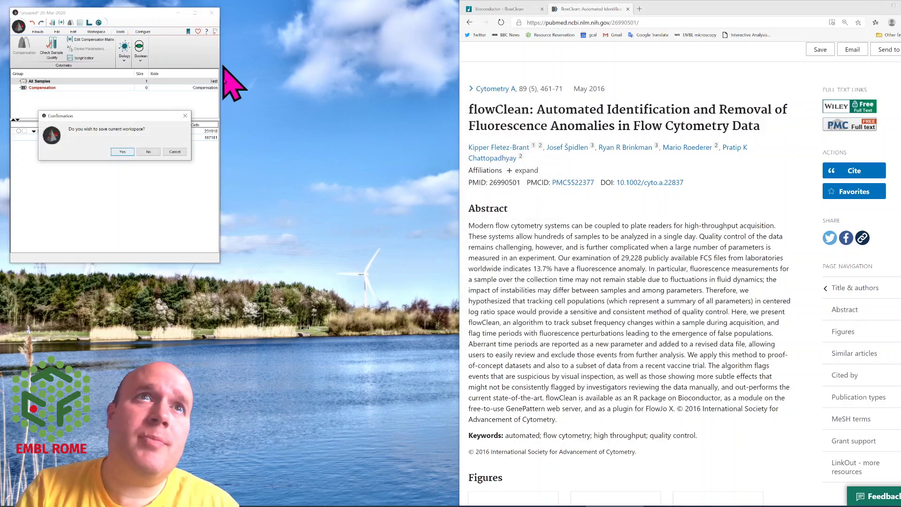
click(170, 152)
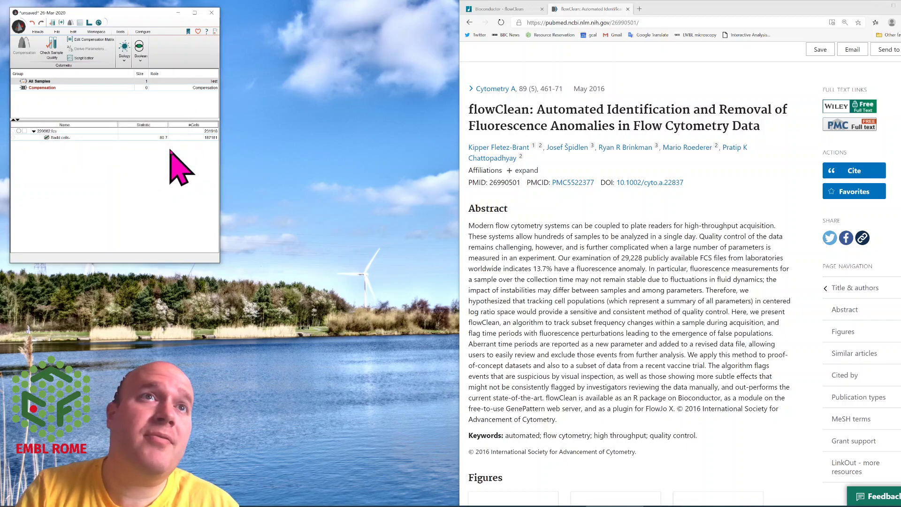
click(96, 31)
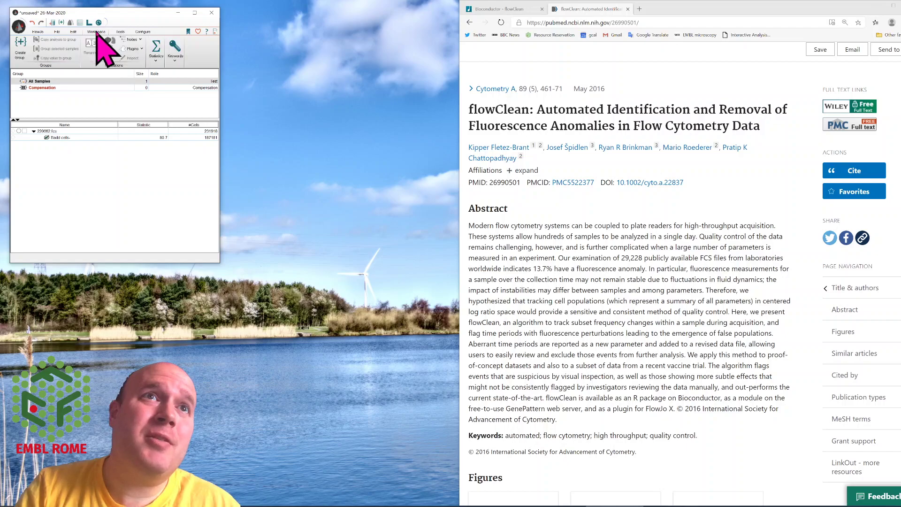
click(138, 49)
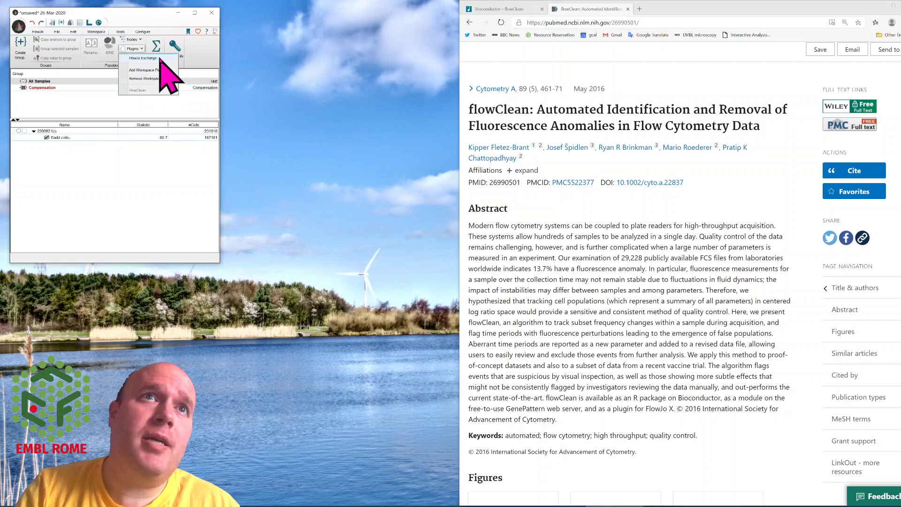
click(160, 58)
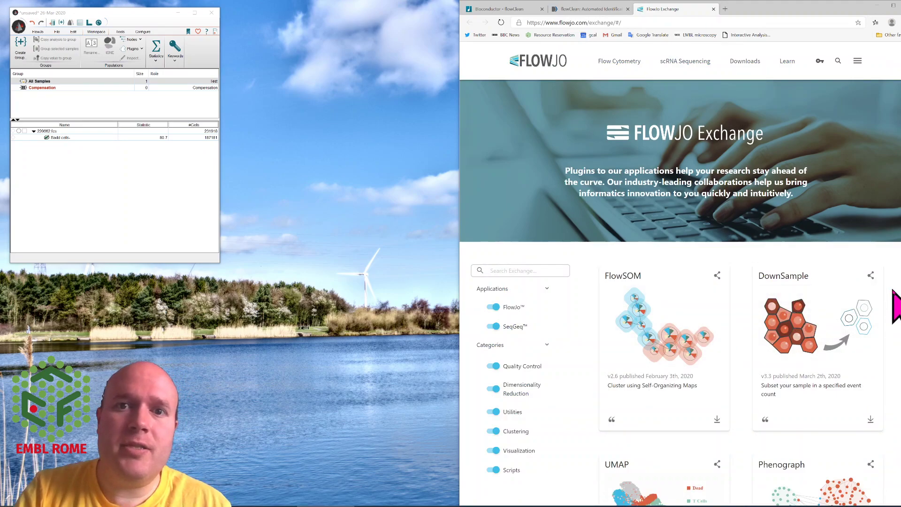
- Scroll to the FlowClean card on FlowJo Exchange and download FlowClean v2.2
scroll(896, 305, down, 20)
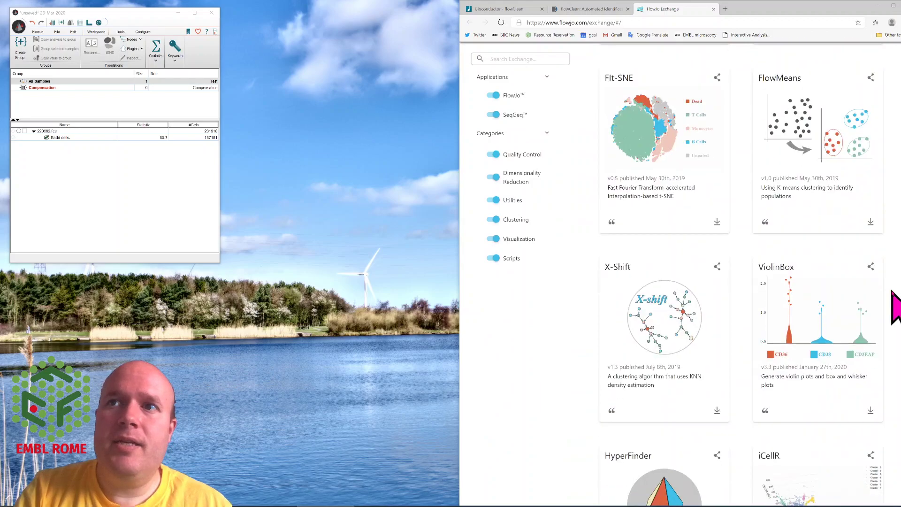
scroll(896, 305, down, 12)
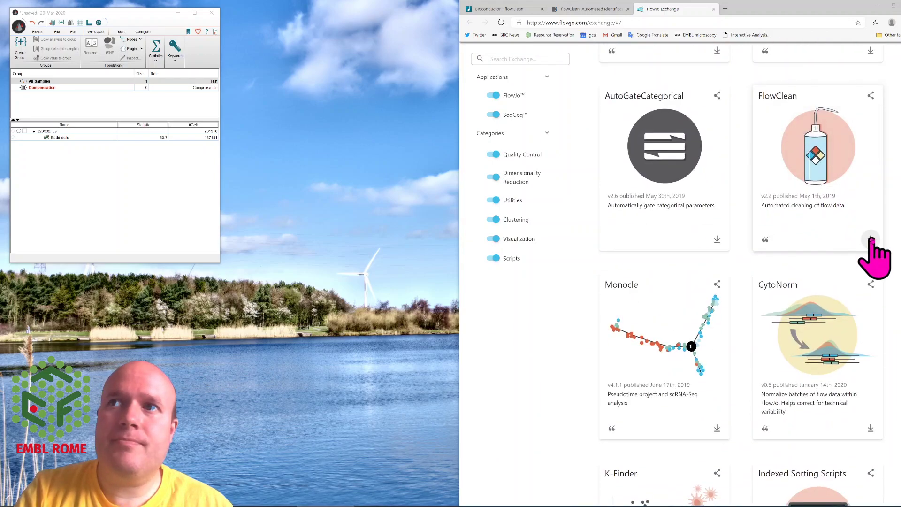
click(871, 240)
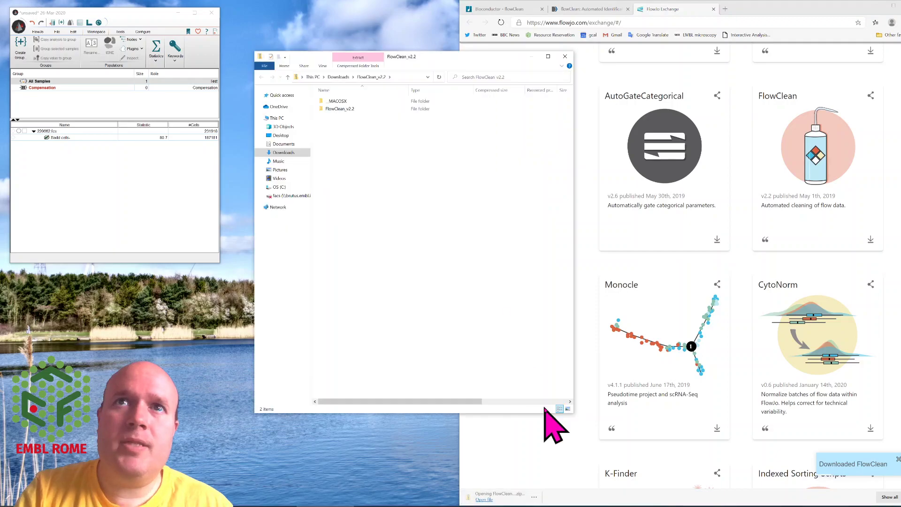
- Open the FlowClean_v2.2 folder and the flowClean.pdf user guide
double_click(345, 108)
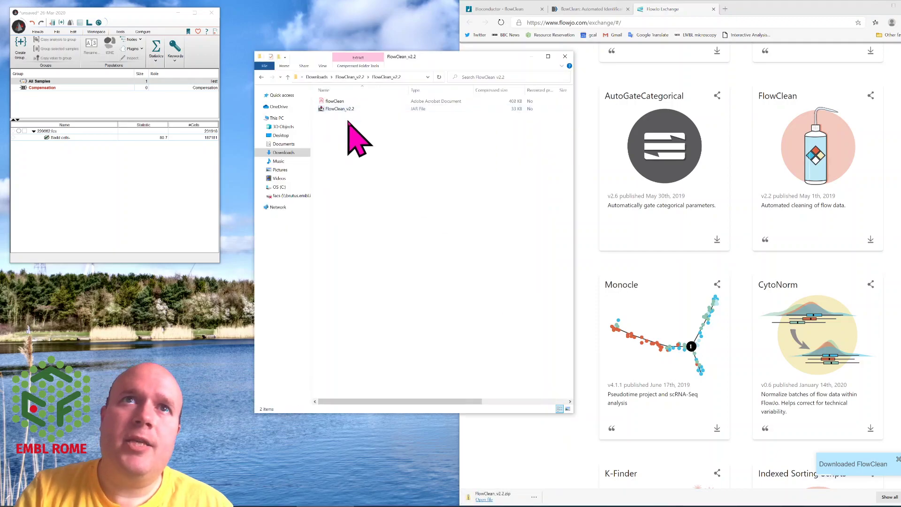
click(345, 110)
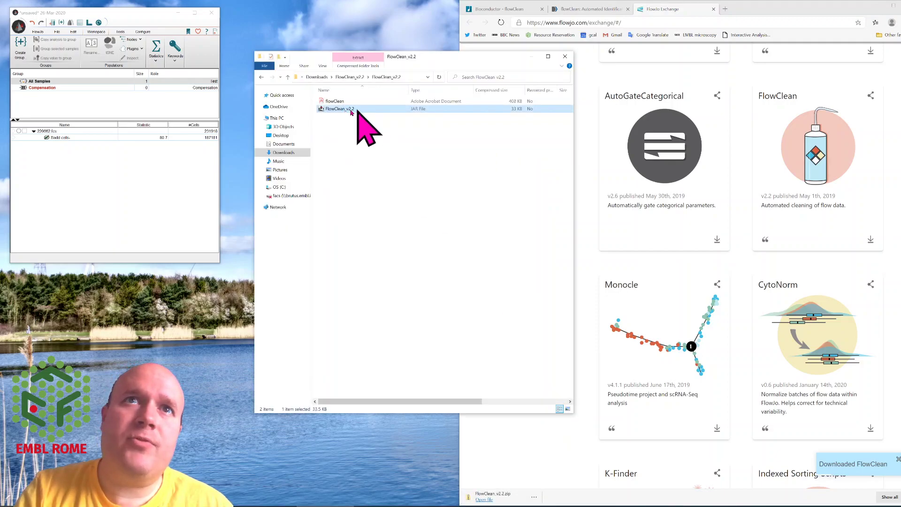
double_click(339, 102)
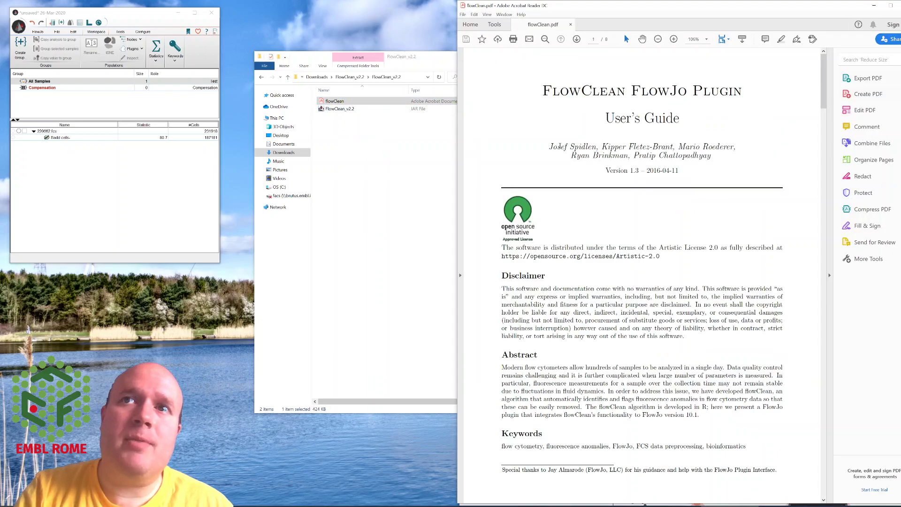
- Copy FlowClean_v2.2.jar into C:\Program Files\FlowJo 10.6.2\plugins
right_click(347, 110)
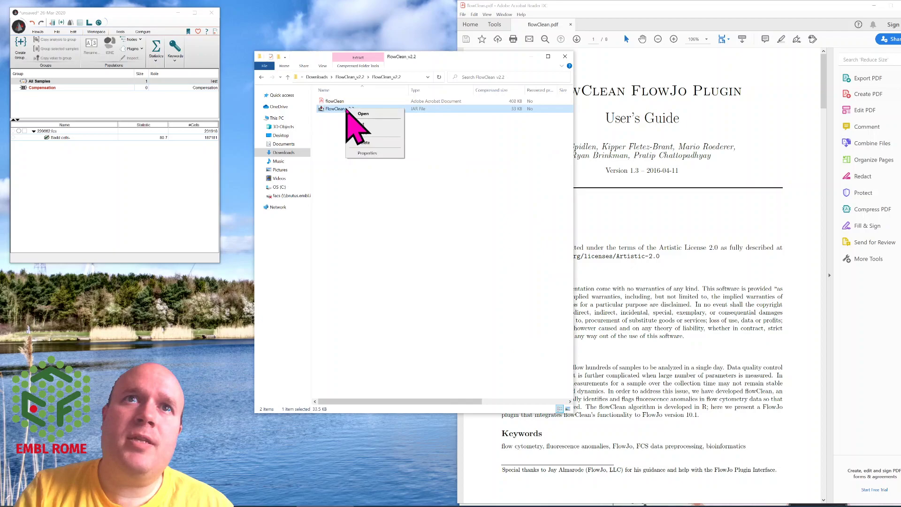
click(364, 131)
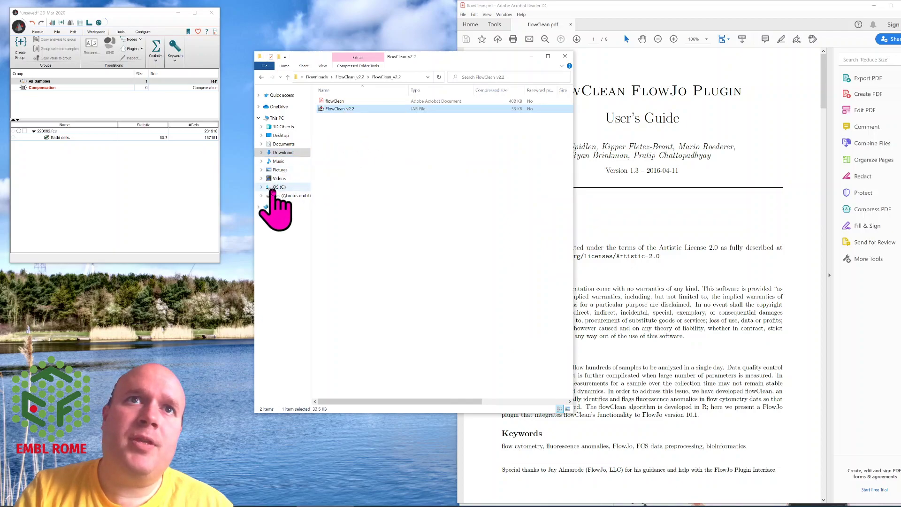
click(277, 186)
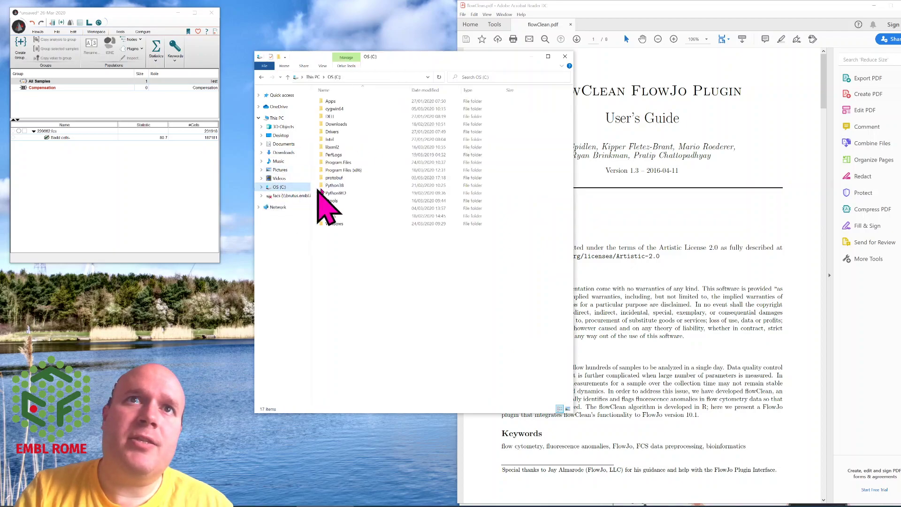
double_click(377, 162)
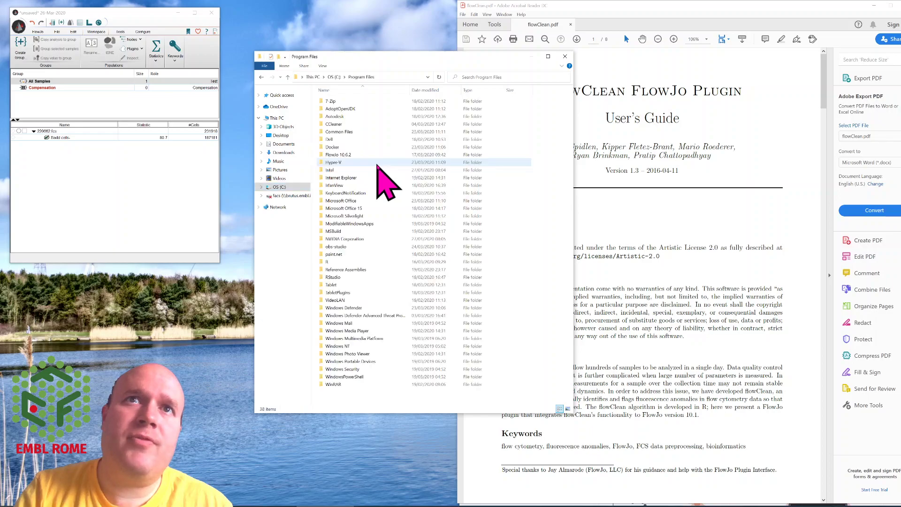
double_click(370, 155)
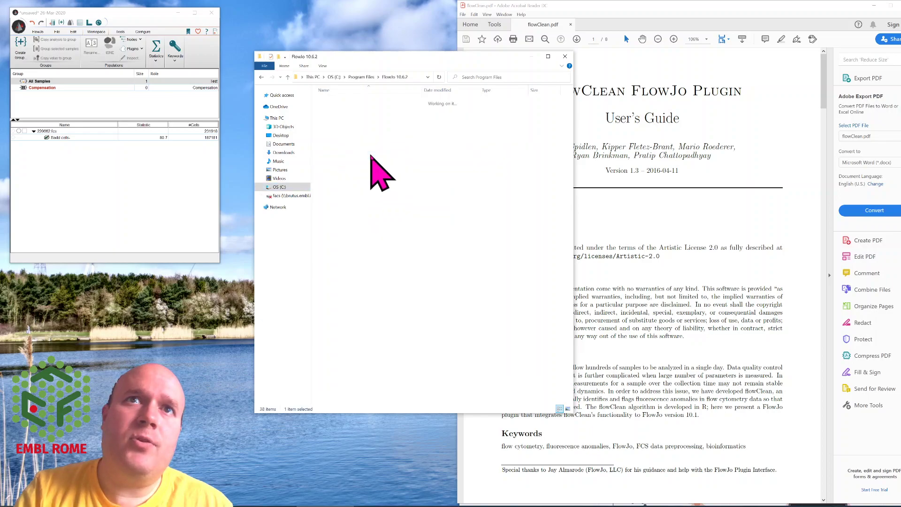
double_click(367, 140)
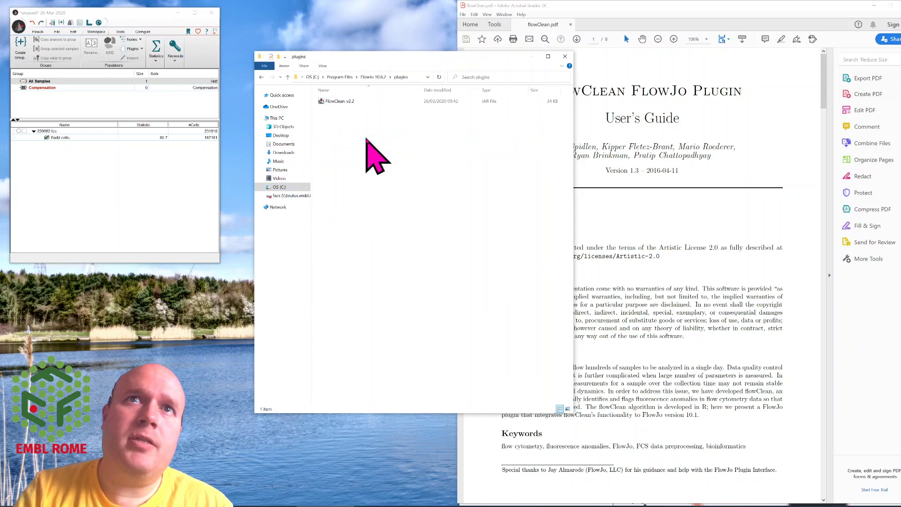
right_click(347, 119)
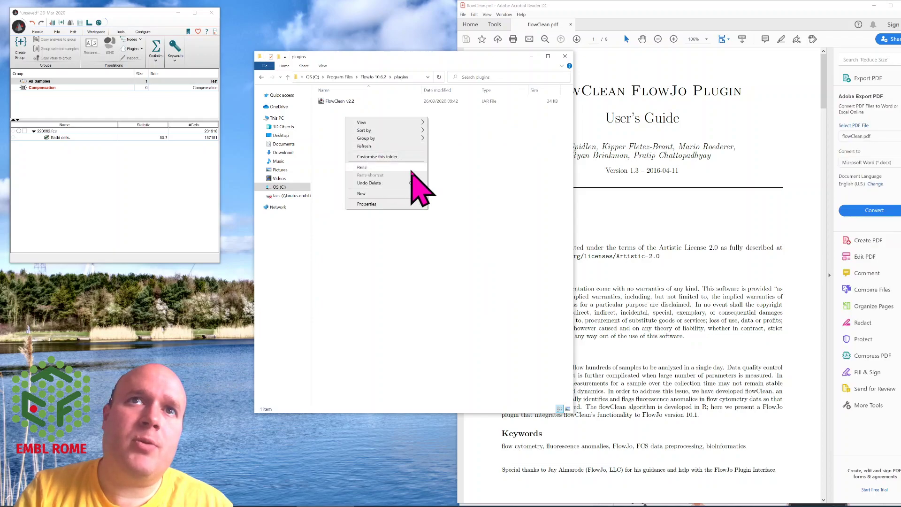
click(467, 189)
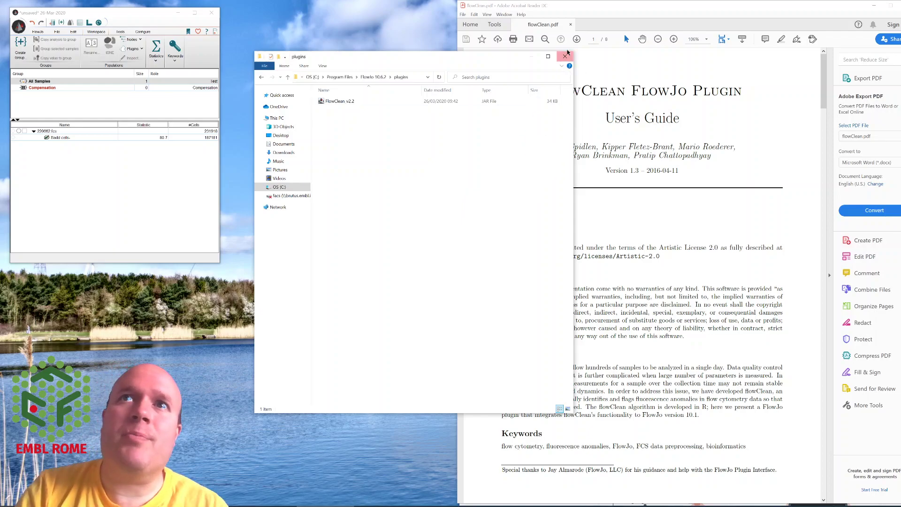
click(578, 59)
drag(458, 57, 574, 57)
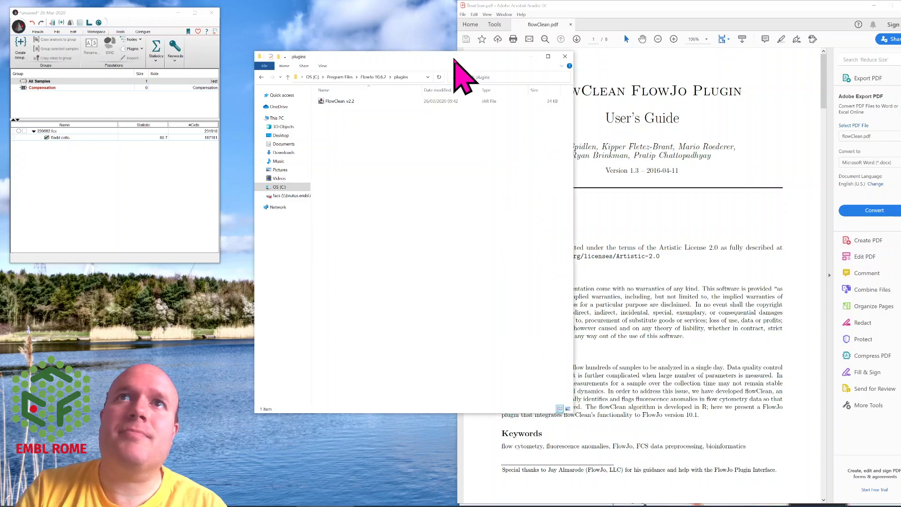
- Close the plugins folder and scroll the guide to the flowCore and flowClean R install commands
click(566, 57)
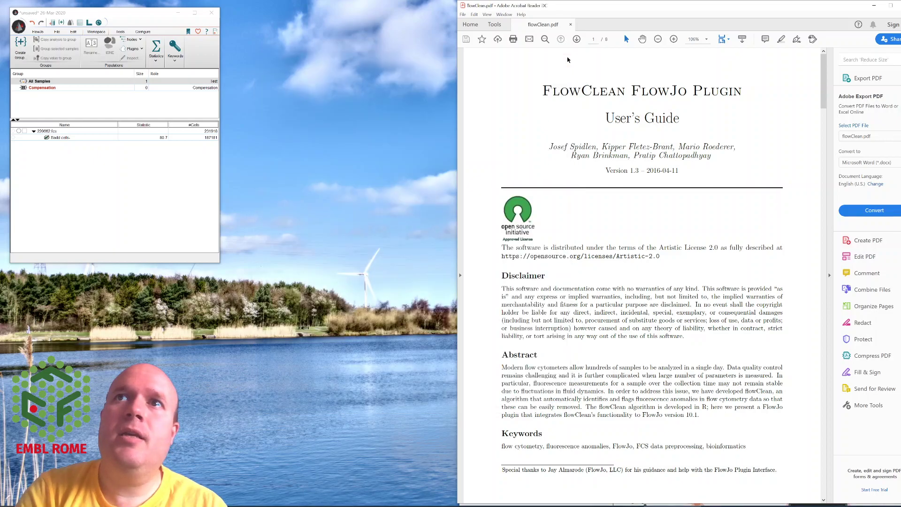
scroll(552, 272, down, 5)
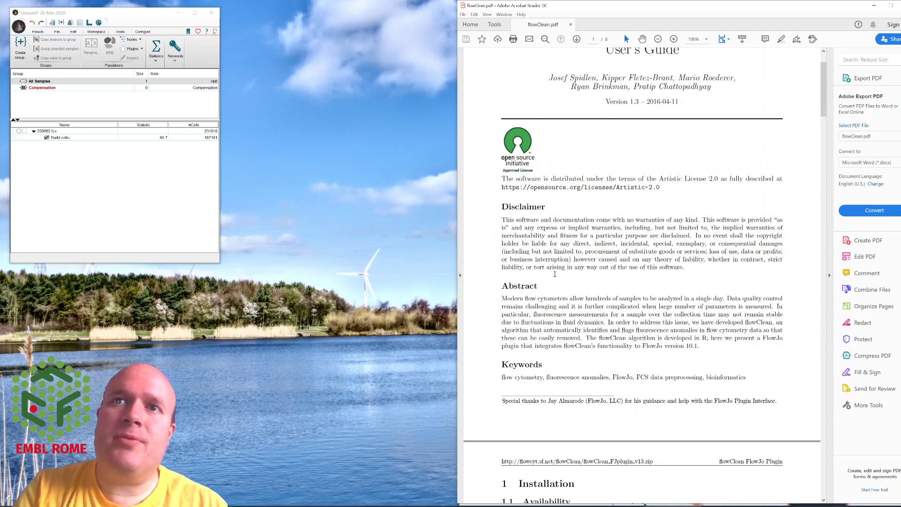
scroll(555, 275, down, 15)
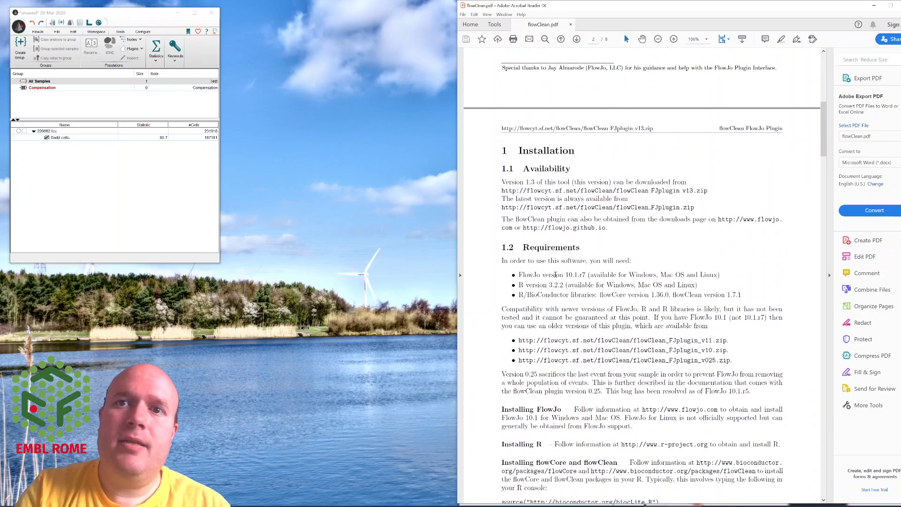
scroll(555, 274, down, 5)
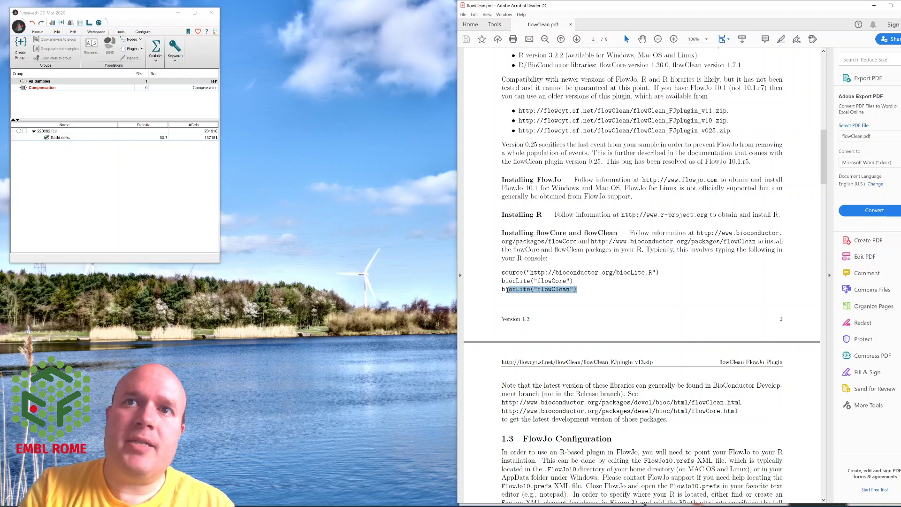
drag(501, 290, 521, 311)
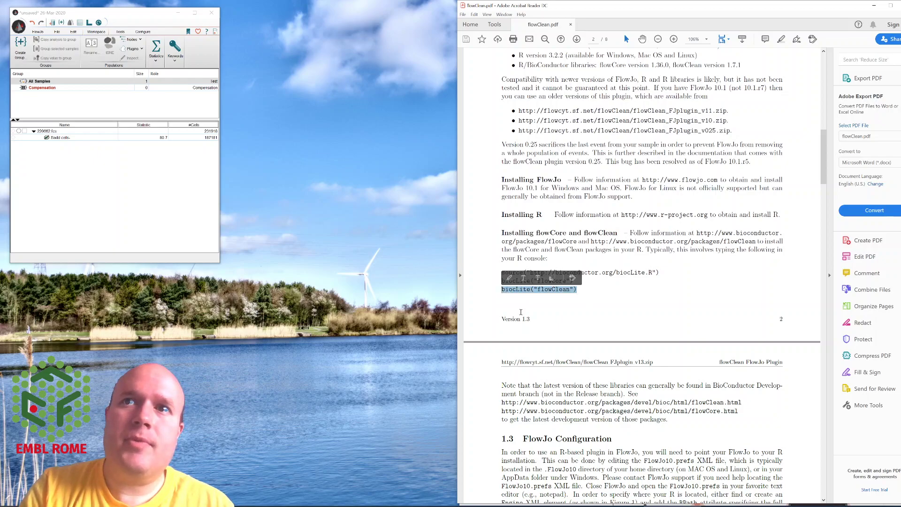
click(521, 311)
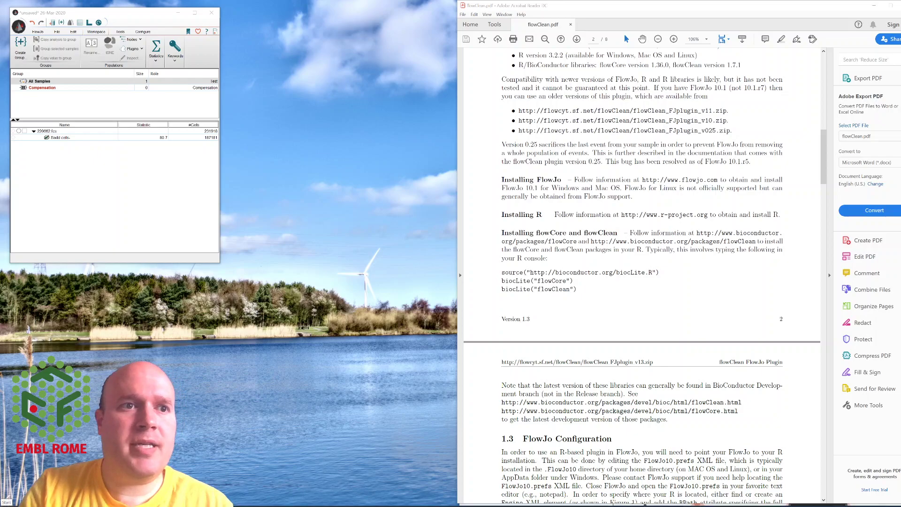
- Launch 64-bit R from the Start menu's R program group
key(super)
scroll(71, 457, down, 10)
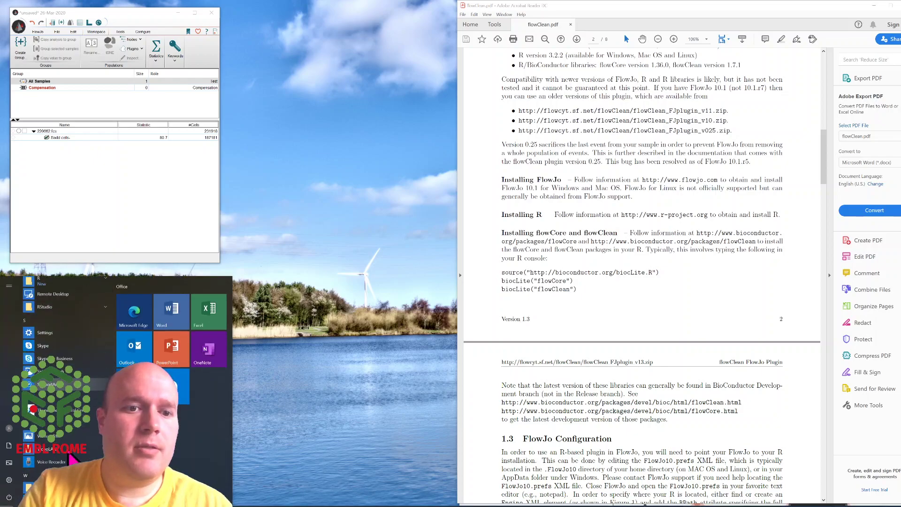
scroll(71, 455, up, 5)
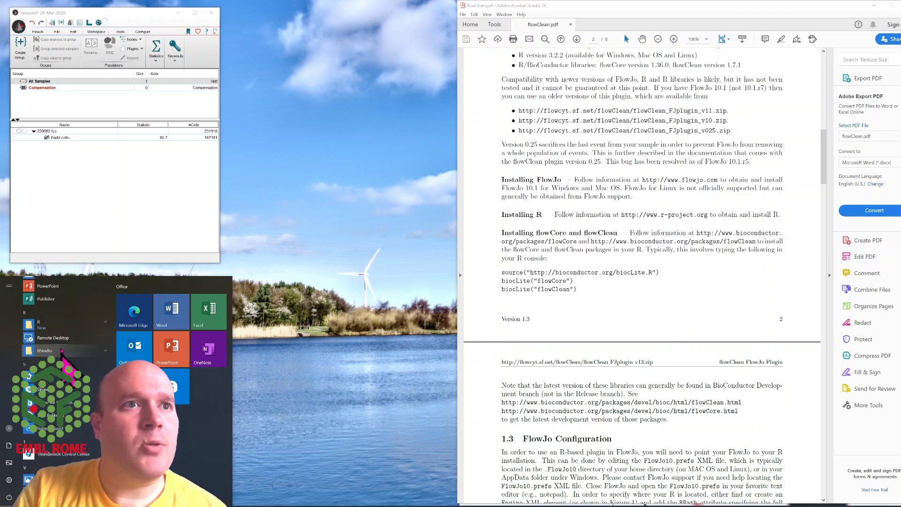
click(51, 324)
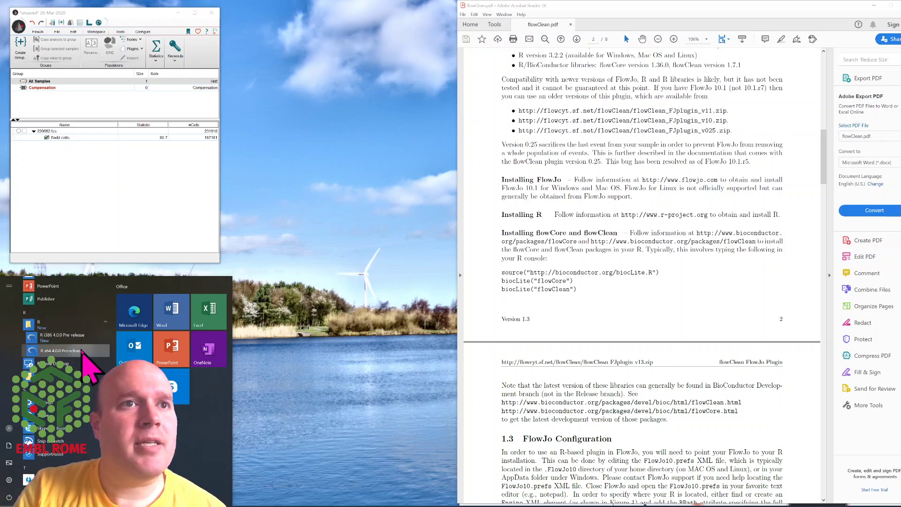
click(81, 350)
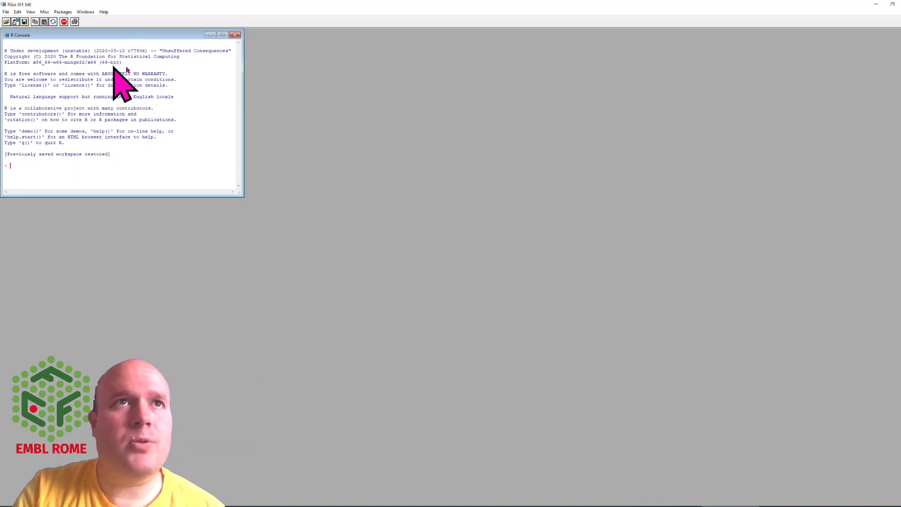
- Place the R console beside the guide and select its three R install commands
drag(151, 9, 254, 111)
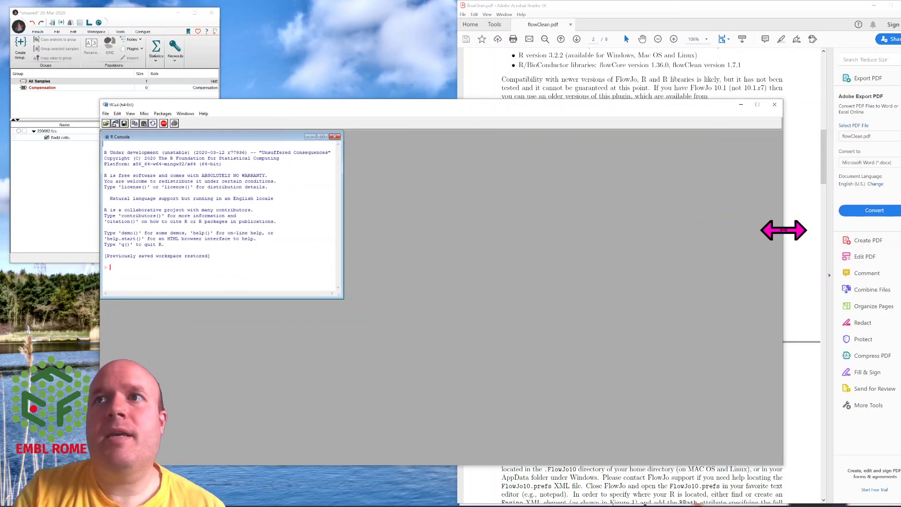
drag(783, 230, 409, 251)
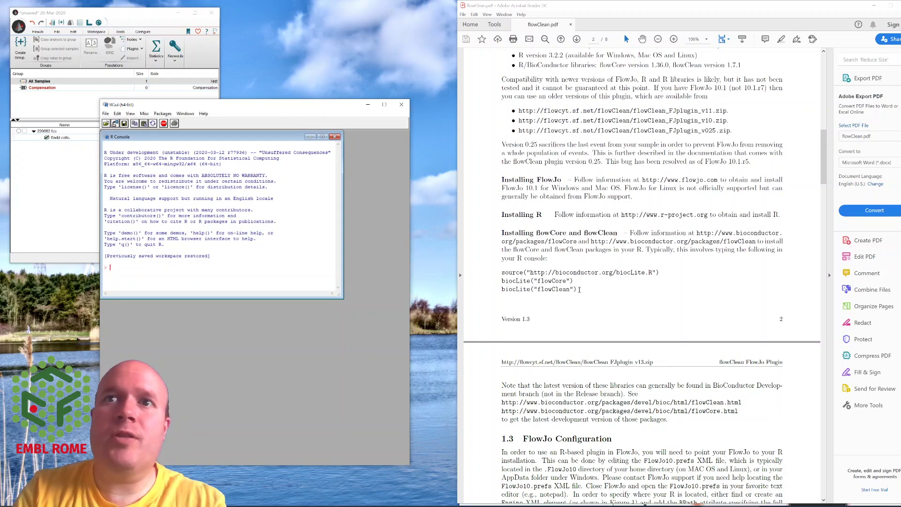
drag(577, 289, 506, 275)
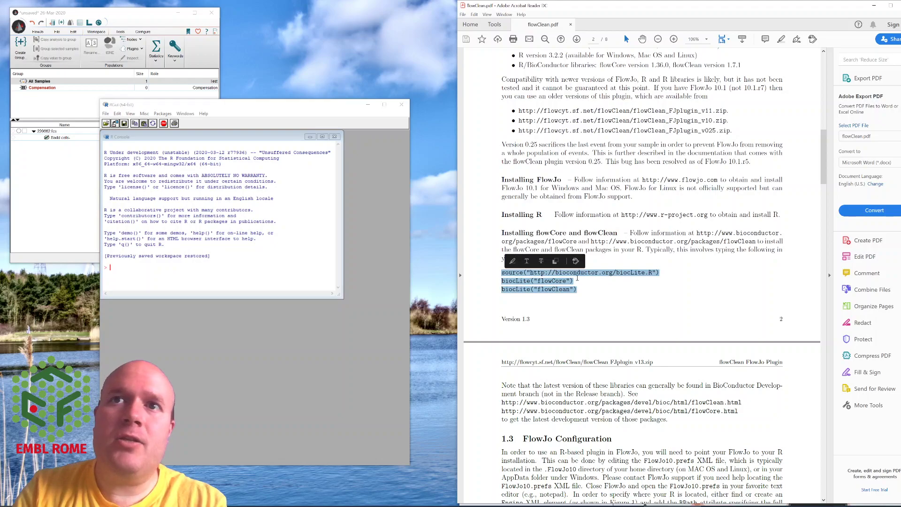
click(619, 284)
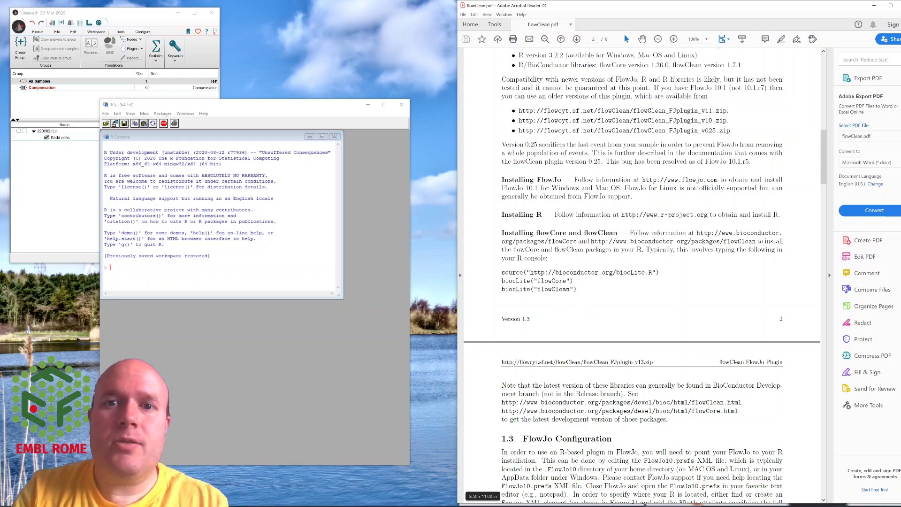
- Run install.packages("BiocManager") in the R console and confirm a CRAN mirror
drag(493, 487, 599, 275)
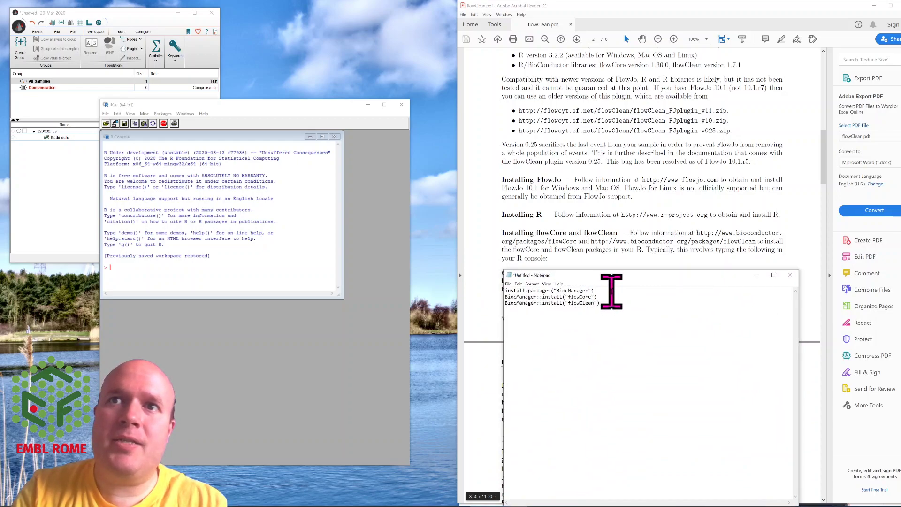
drag(597, 291, 504, 291)
key(ctrl+c)
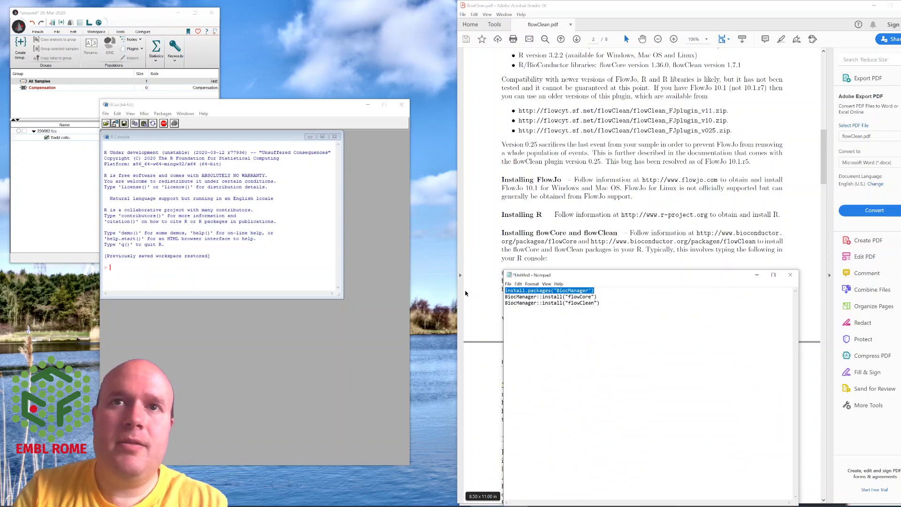
click(221, 286)
key(ctrl+v)
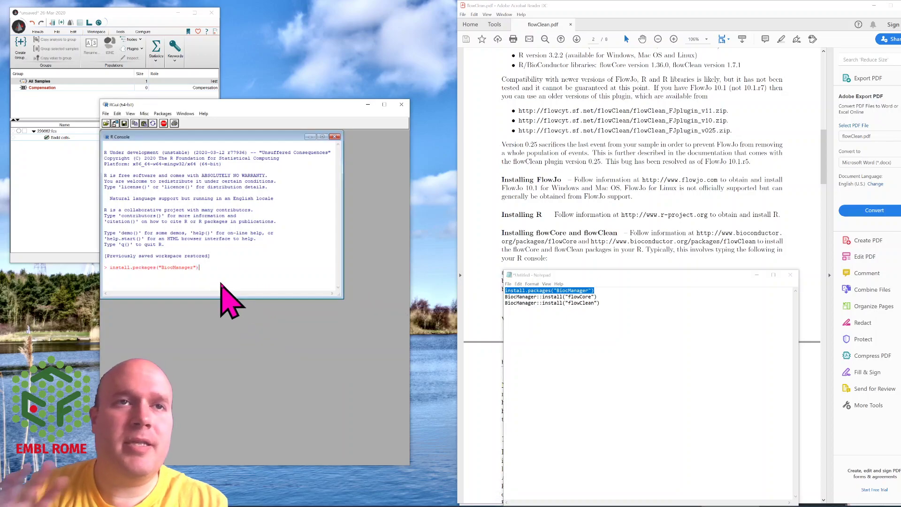
key(Return)
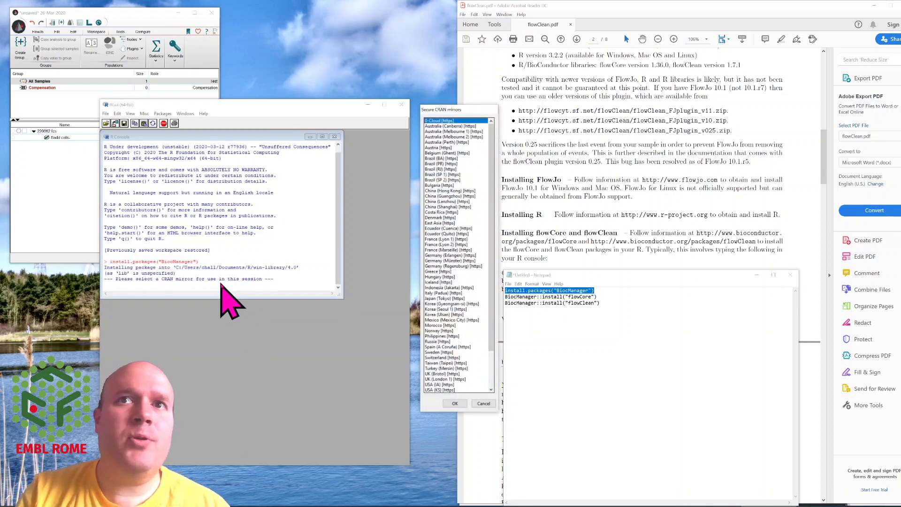
scroll(446, 328, down, 3)
scroll(445, 327, down, 1)
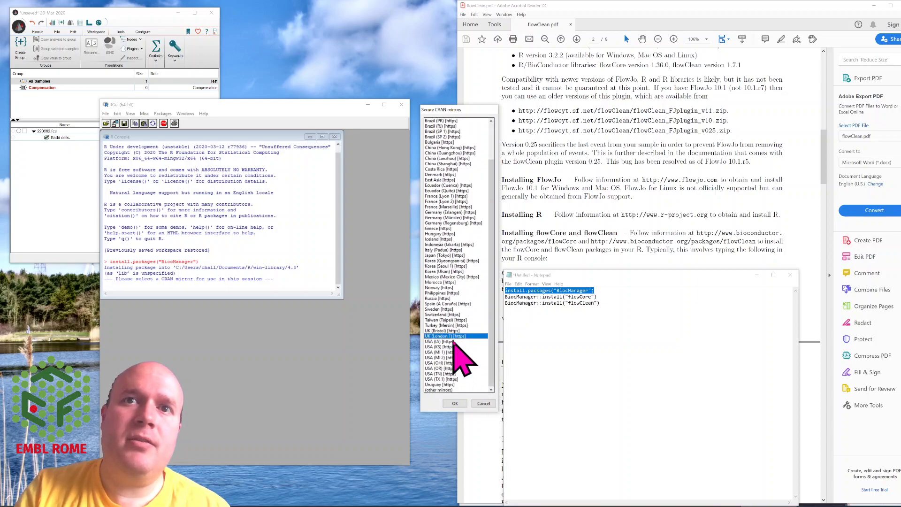
click(456, 403)
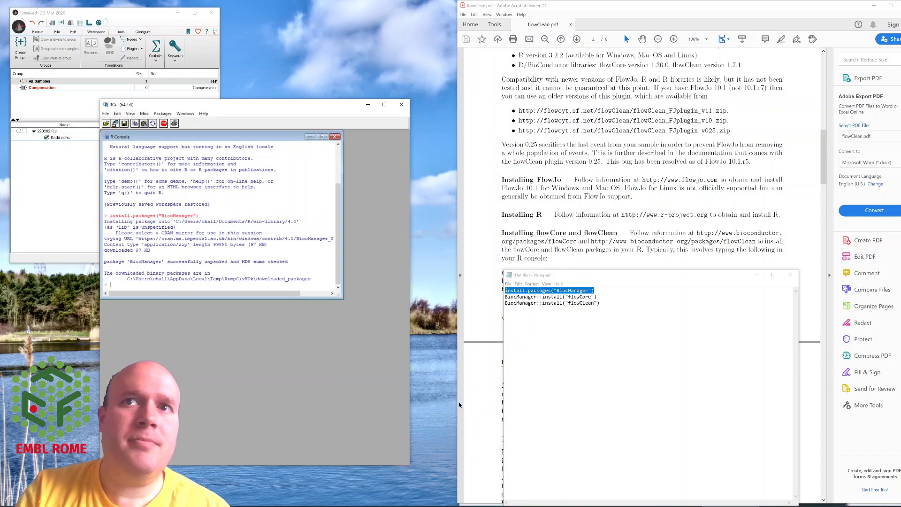
- Paste and run the BiocManager install lines for flowCore and flowClean in R
click(605, 292)
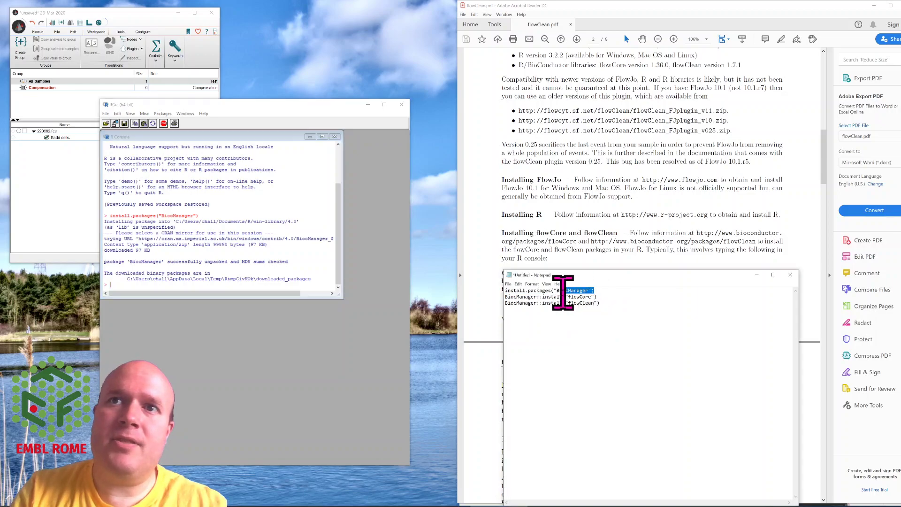
double_click(521, 296)
drag(605, 303, 507, 298)
key(ctrl+c)
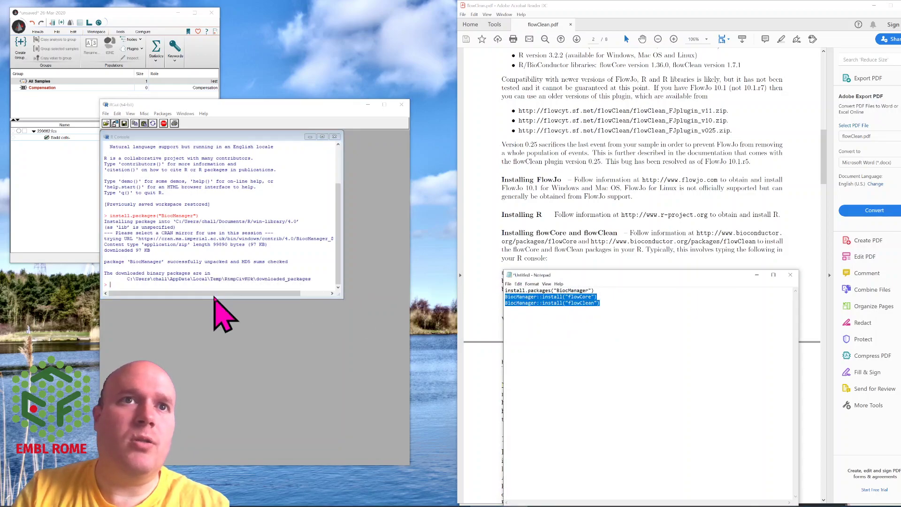
click(227, 289)
key(ctrl+v)
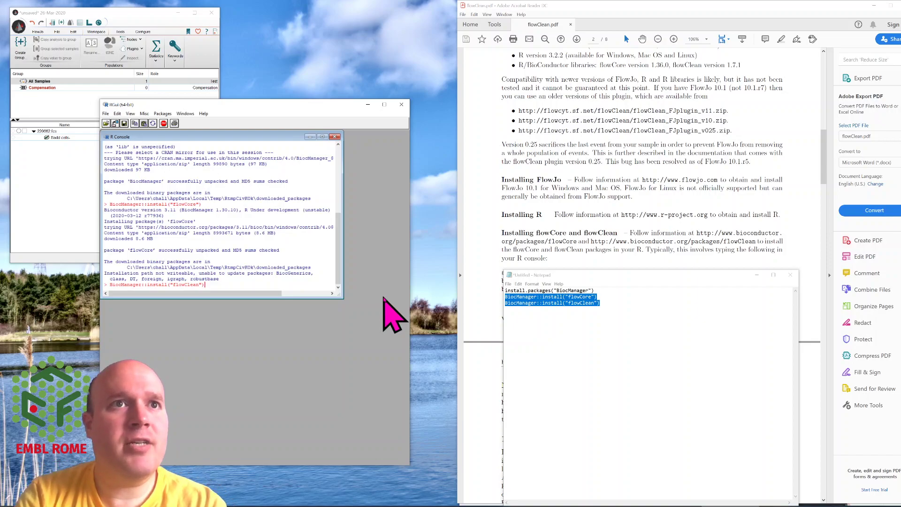
key(Return)
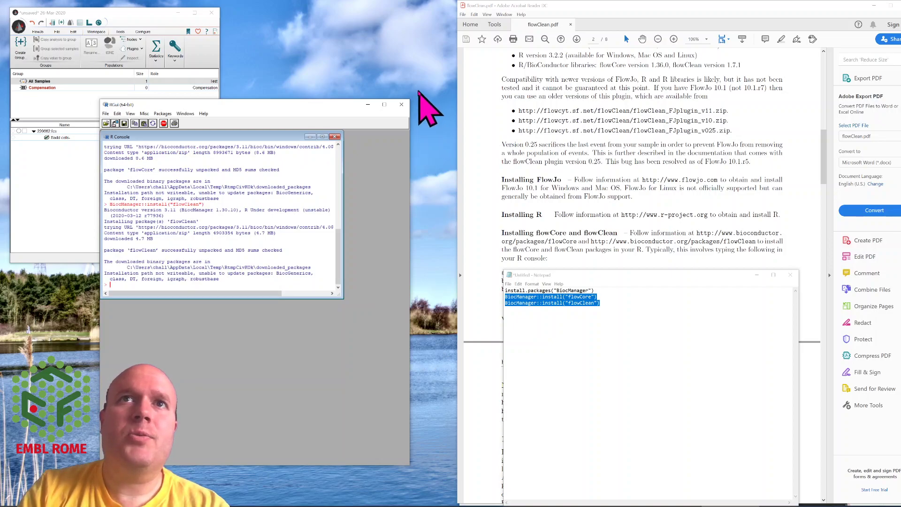
- Quit R without saving the workspace, minimize the notes, PDF and browser, and close FlowJo
click(401, 105)
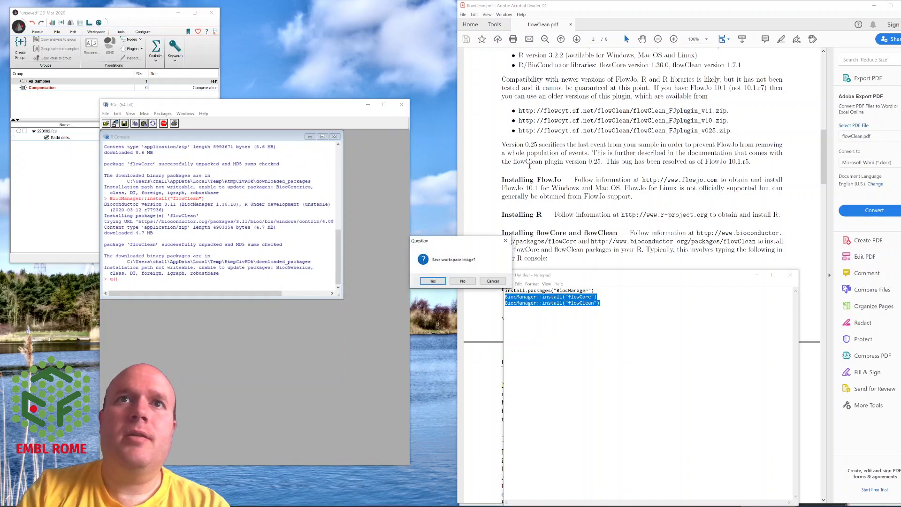
click(463, 280)
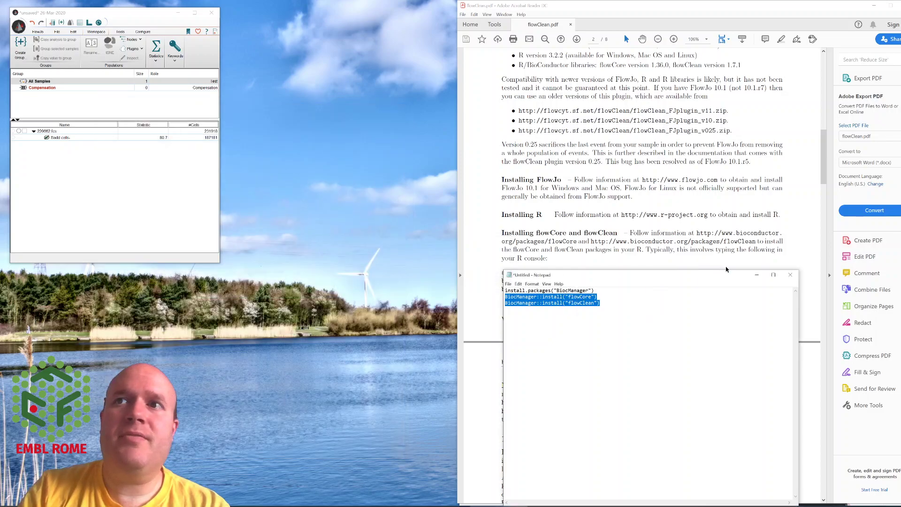
click(756, 275)
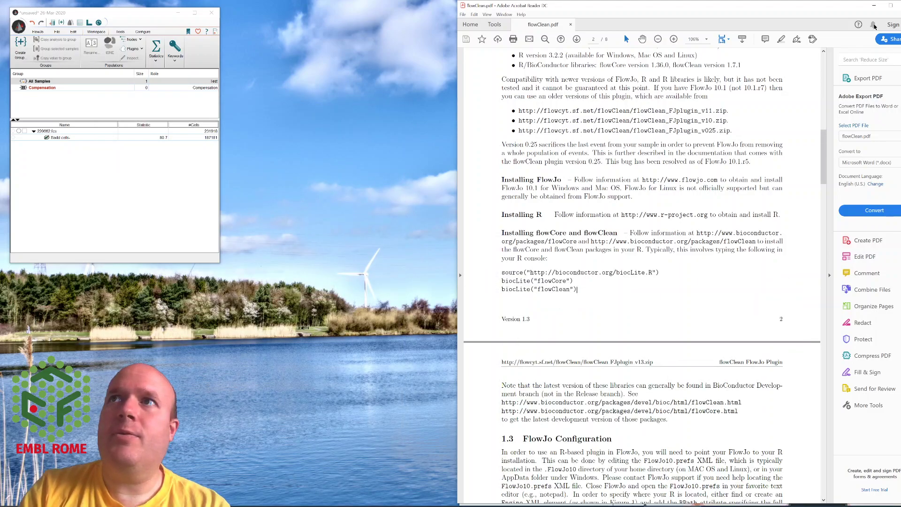
click(875, 7)
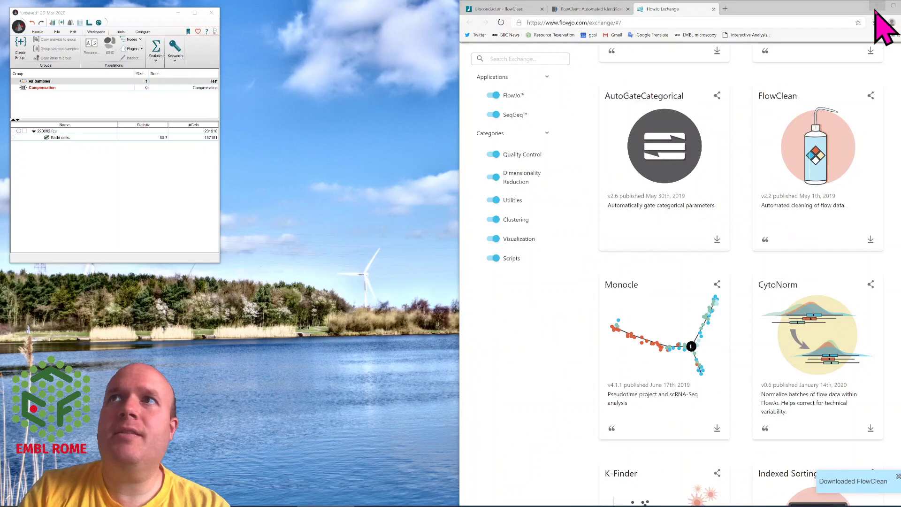
click(876, 6)
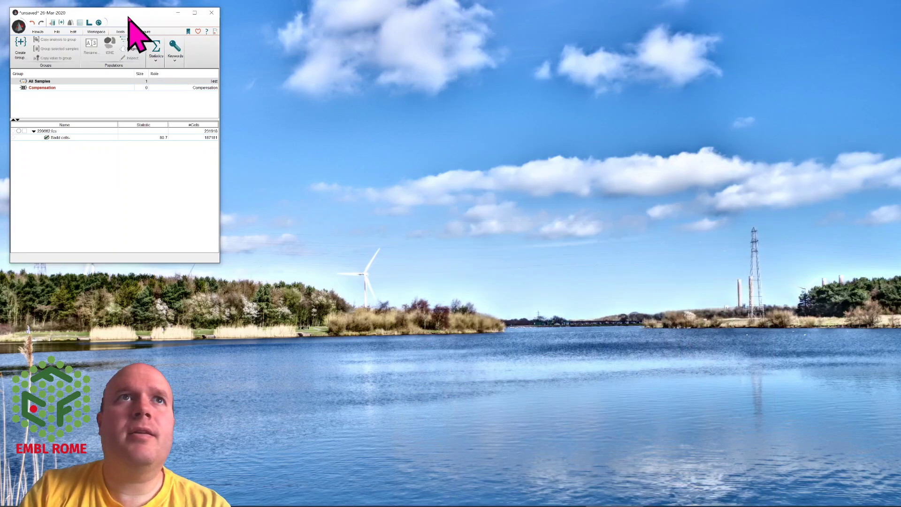
drag(128, 16, 326, 94)
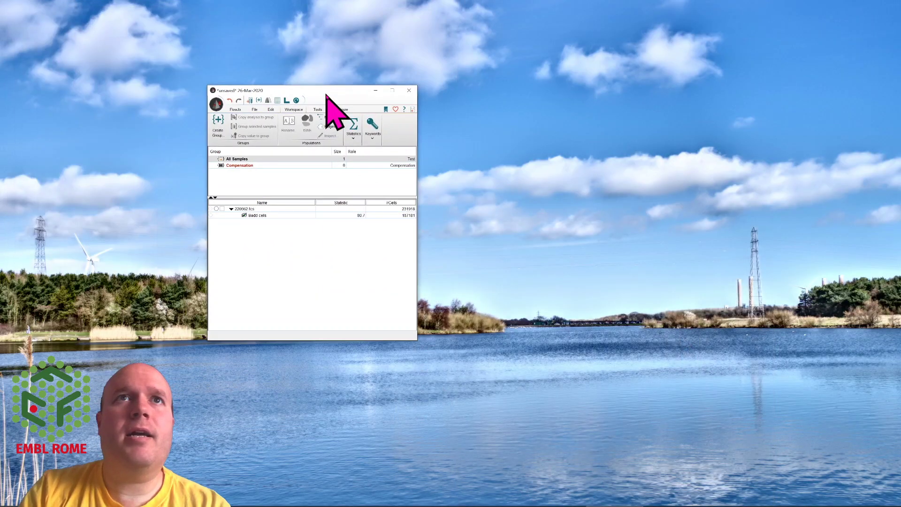
click(409, 90)
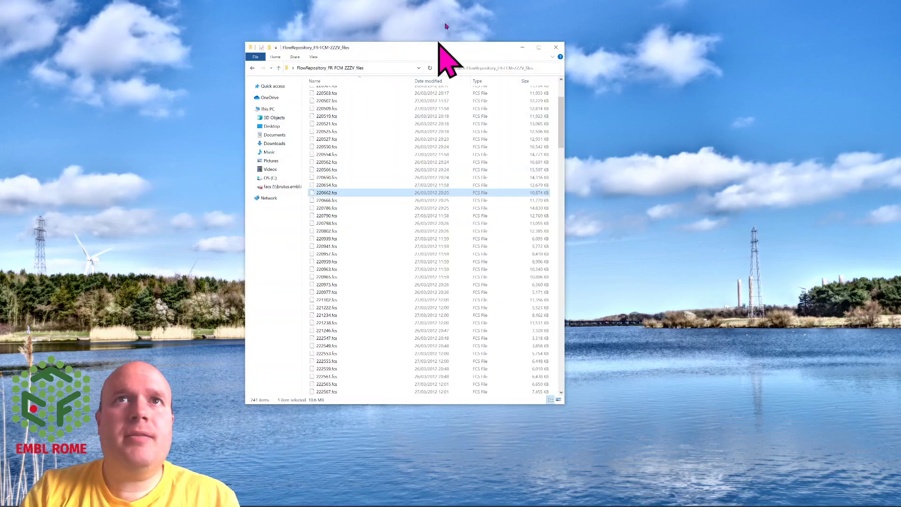
- Add 221238.fcs to a new FlowJo workspace and open its plot
drag(429, 42, 716, 50)
drag(132, 12, 283, 81)
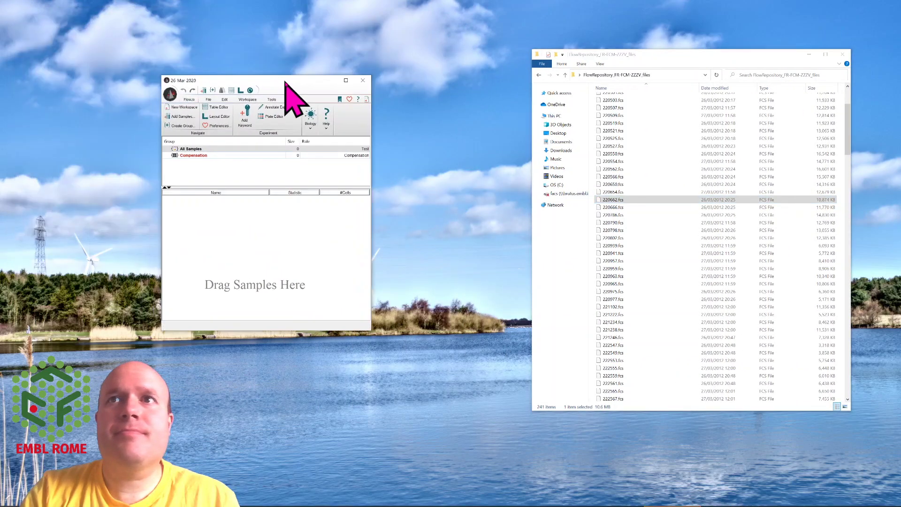
click(686, 330)
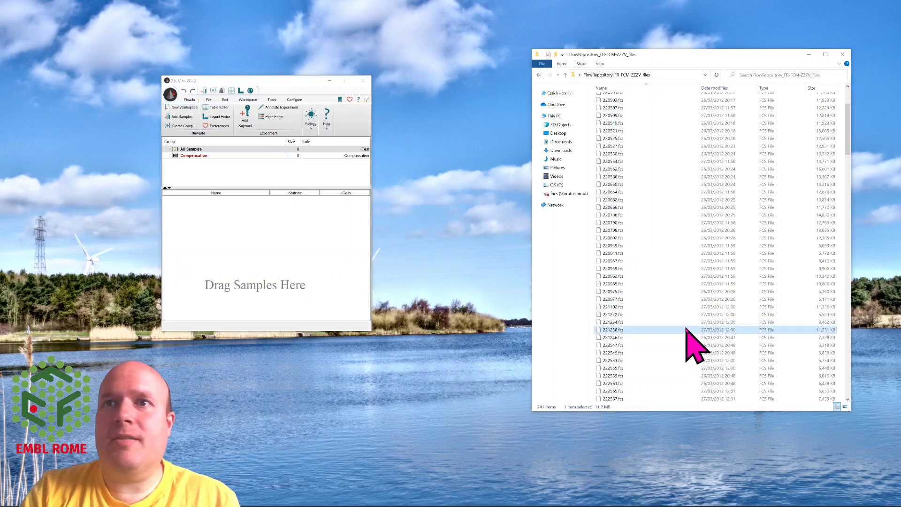
drag(687, 330, 336, 275)
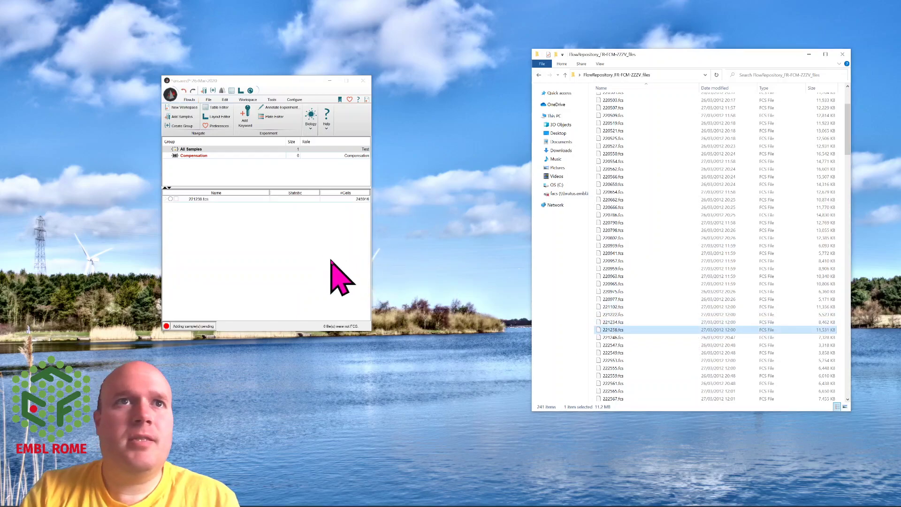
double_click(202, 199)
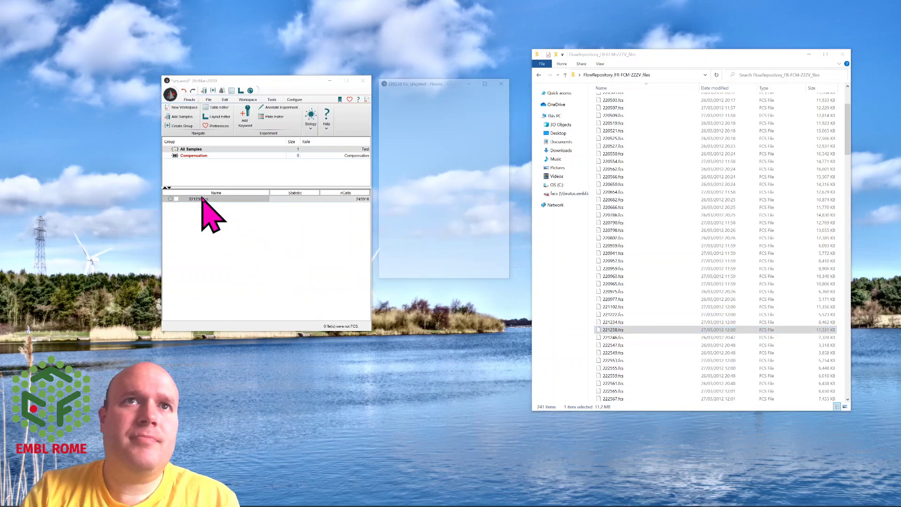
- Plot SSC-A against Time and set the Time axis maximum to 5000 for all samples
click(478, 222)
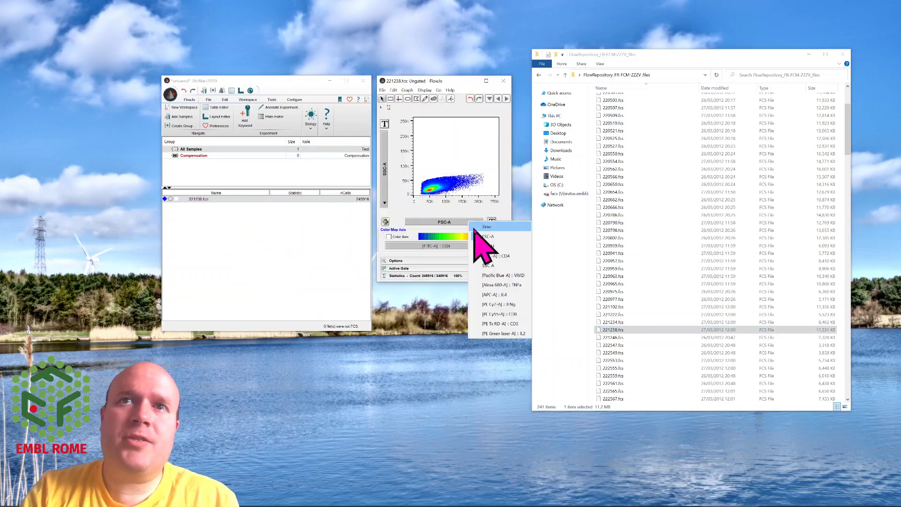
click(486, 227)
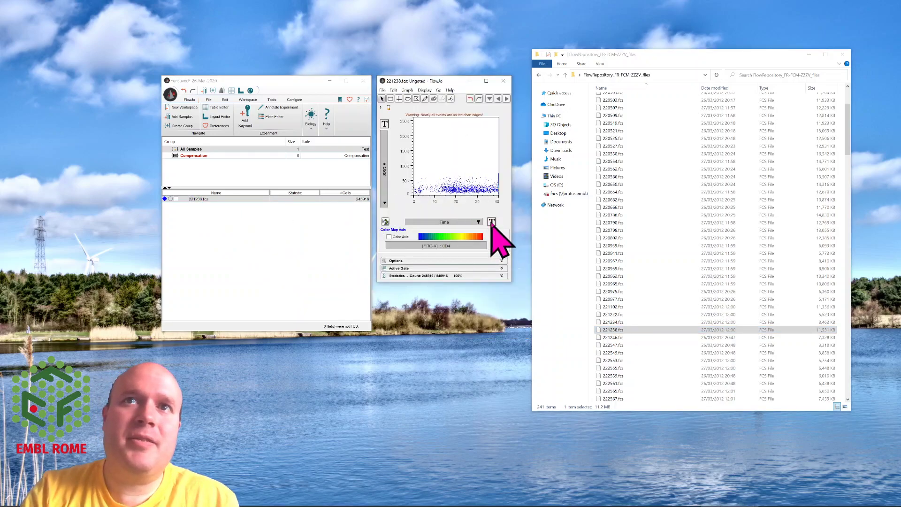
click(491, 221)
click(505, 265)
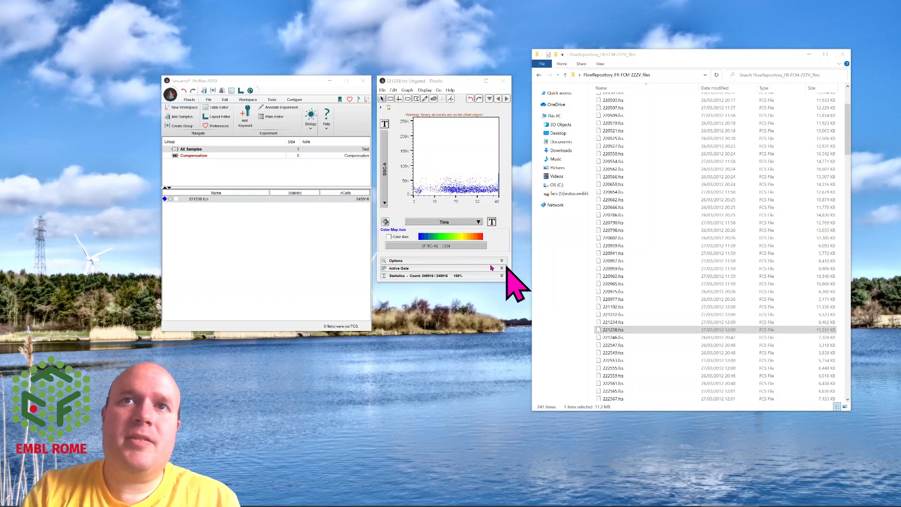
double_click(142, 189)
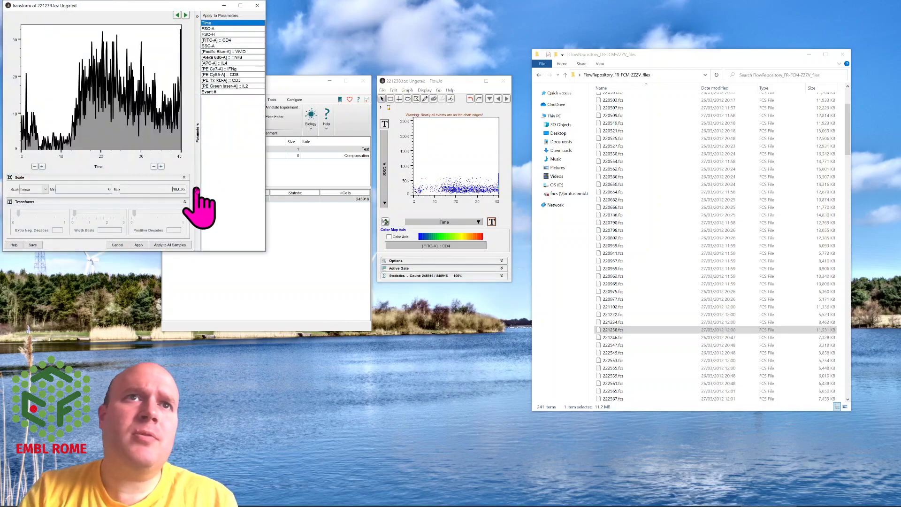
text(5000)
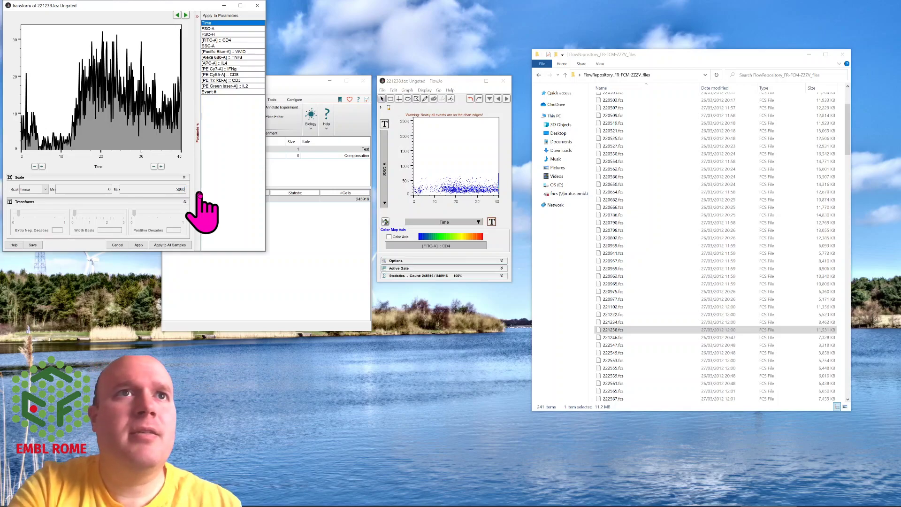
click(162, 244)
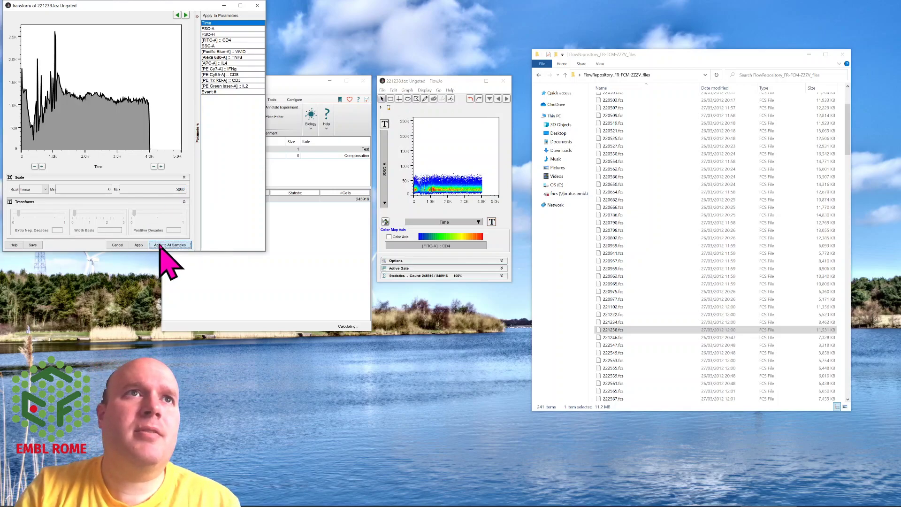
click(257, 5)
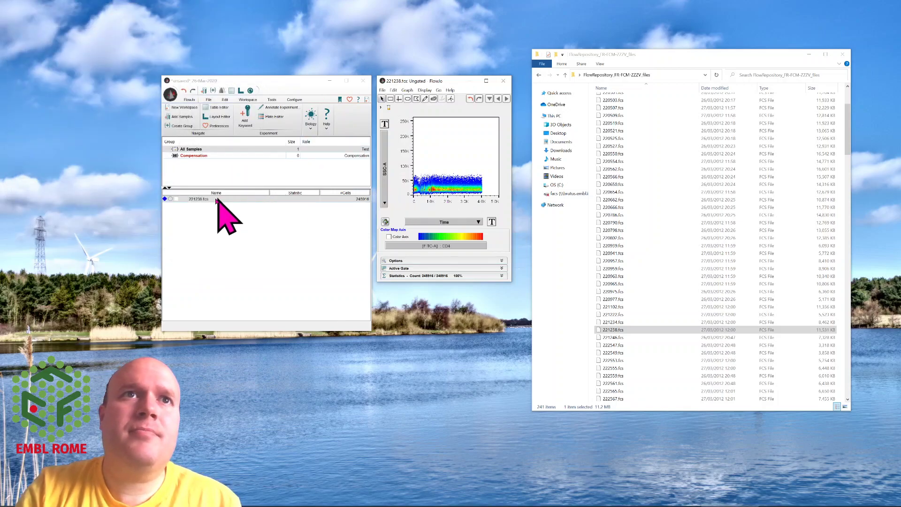
- Launch the FlowClean plugin for 221238.fcs, saving the workspace as 26-Mar-2020.wsp first
click(213, 200)
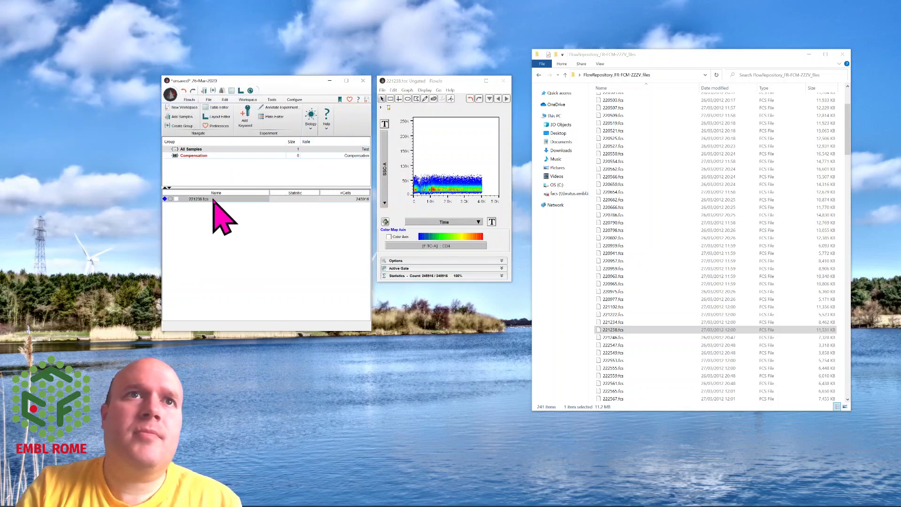
click(253, 100)
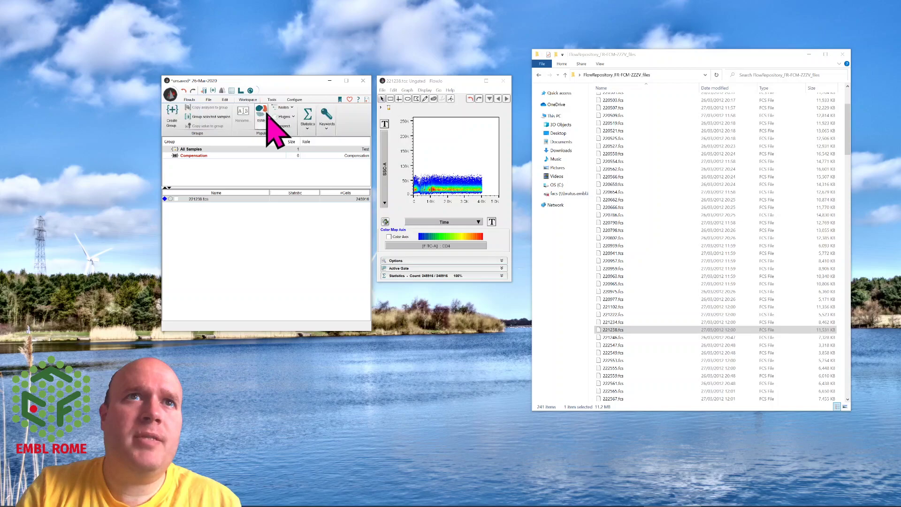
click(293, 117)
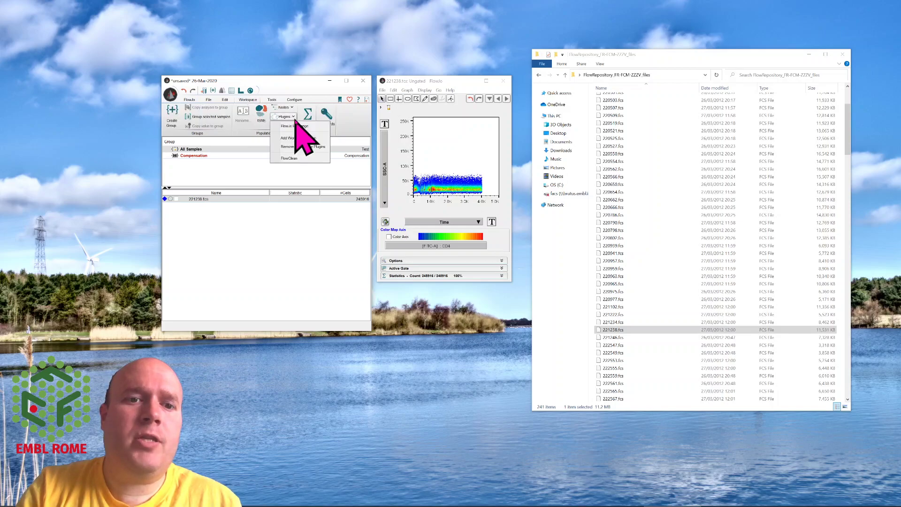
click(324, 159)
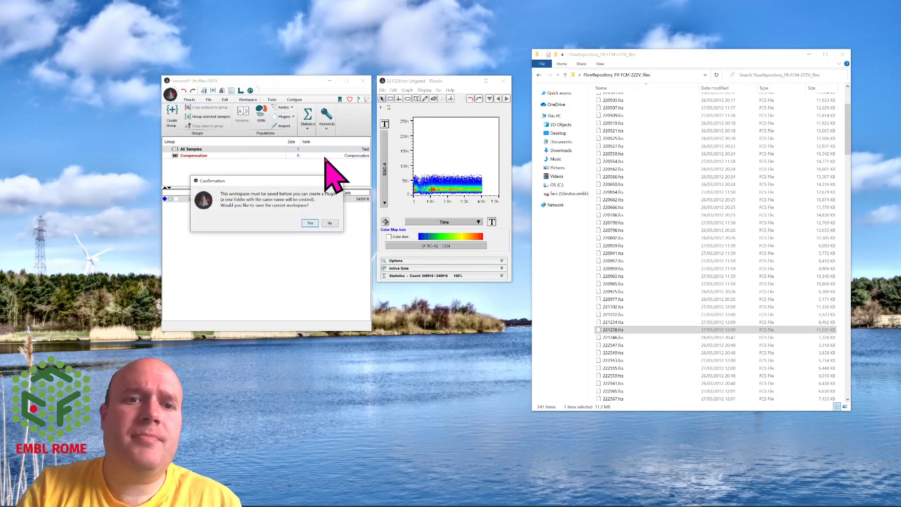
click(310, 223)
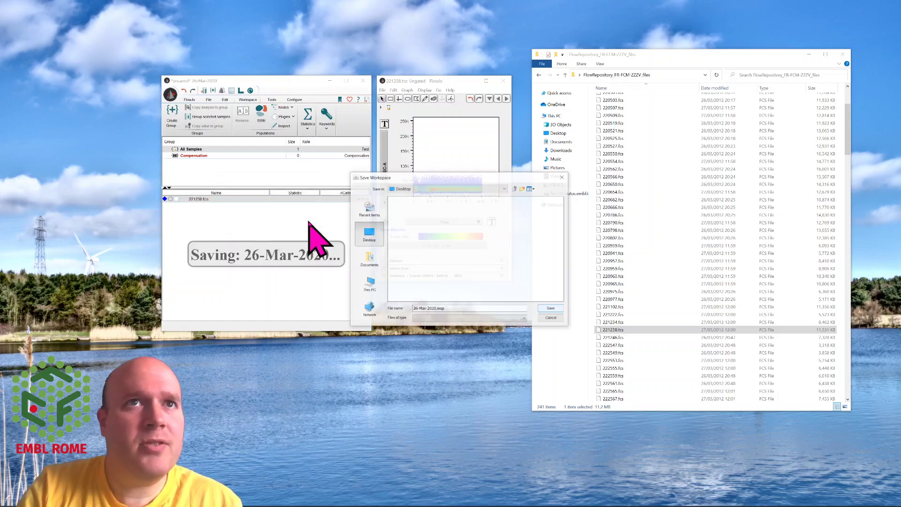
click(551, 308)
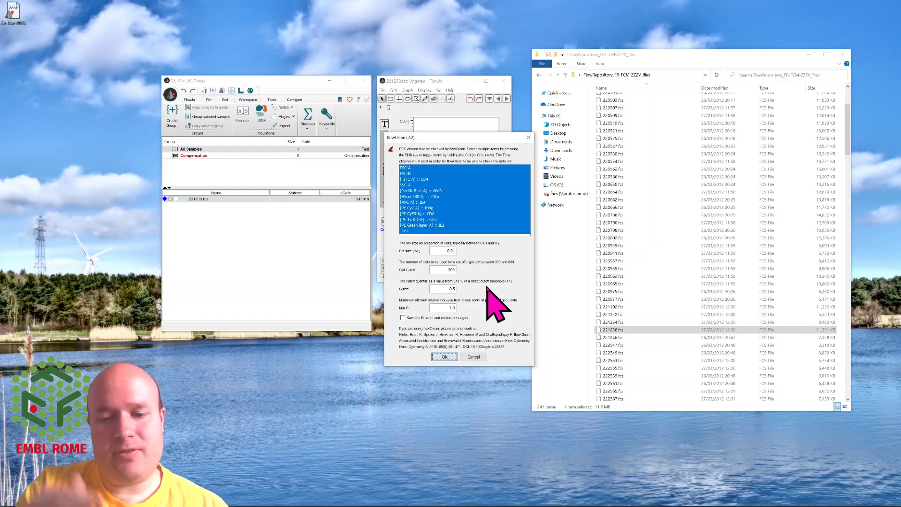
- Run FlowClean on 221238.fcs, then plot [Pacific Blue-A] :: ViViD against Time in an enlarged graph
click(444, 357)
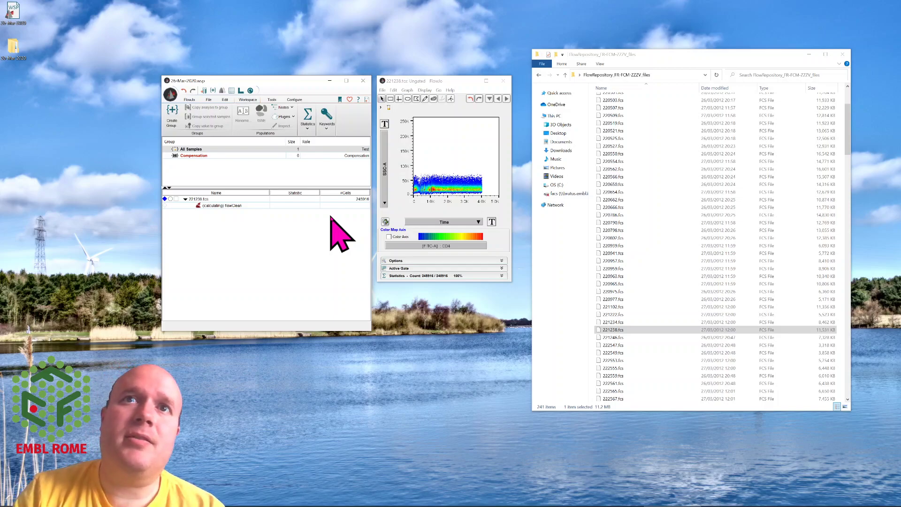
click(387, 179)
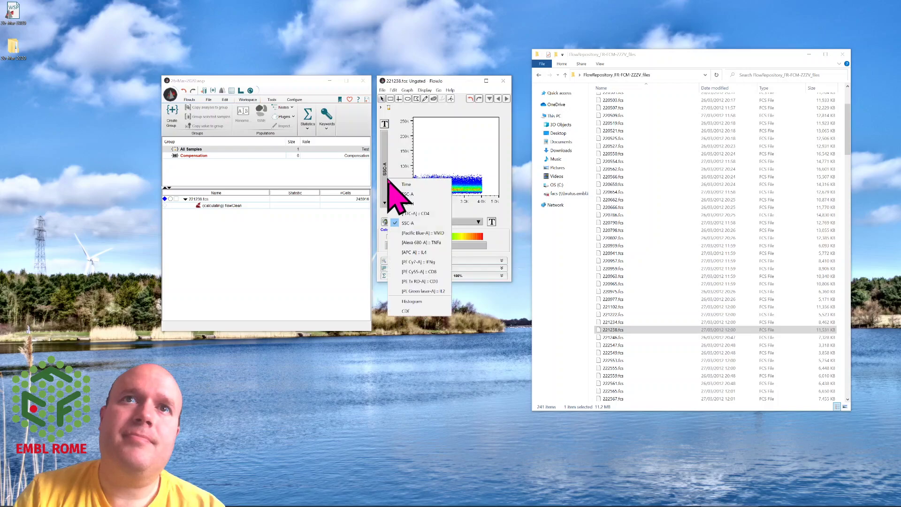
click(425, 233)
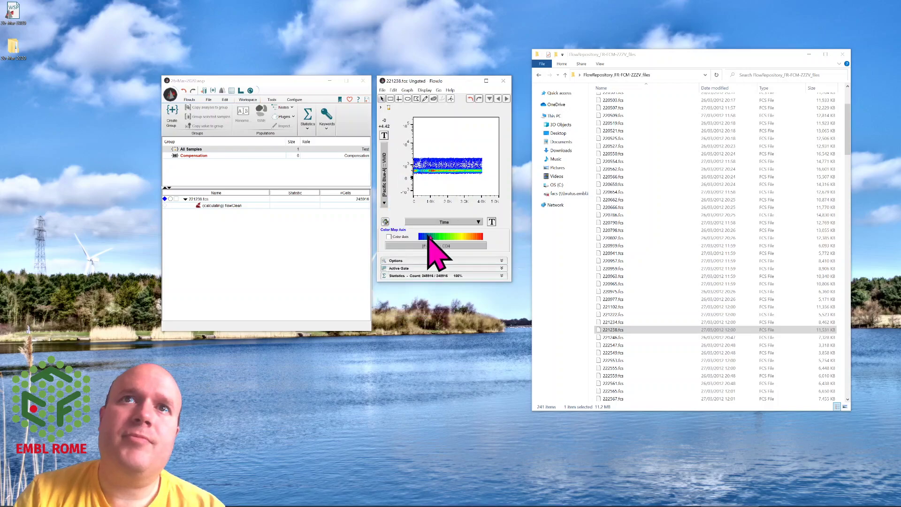
drag(511, 282, 684, 465)
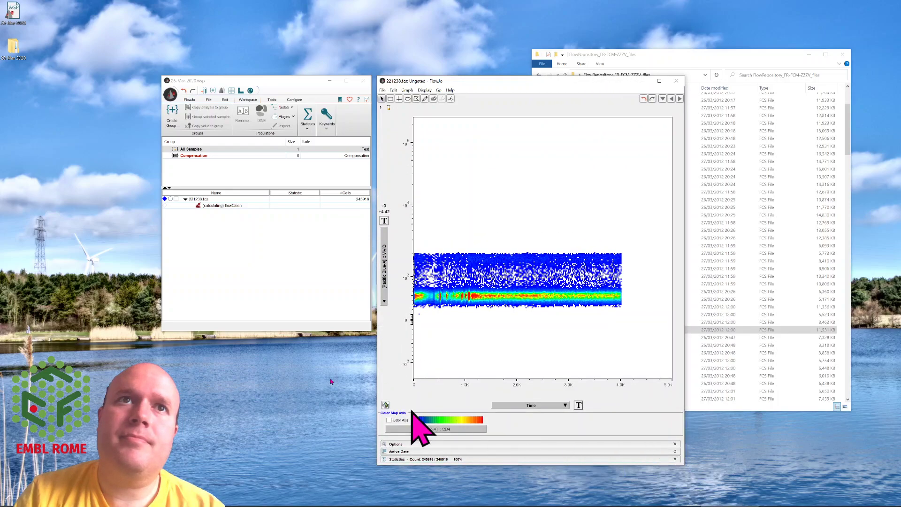
click(226, 303)
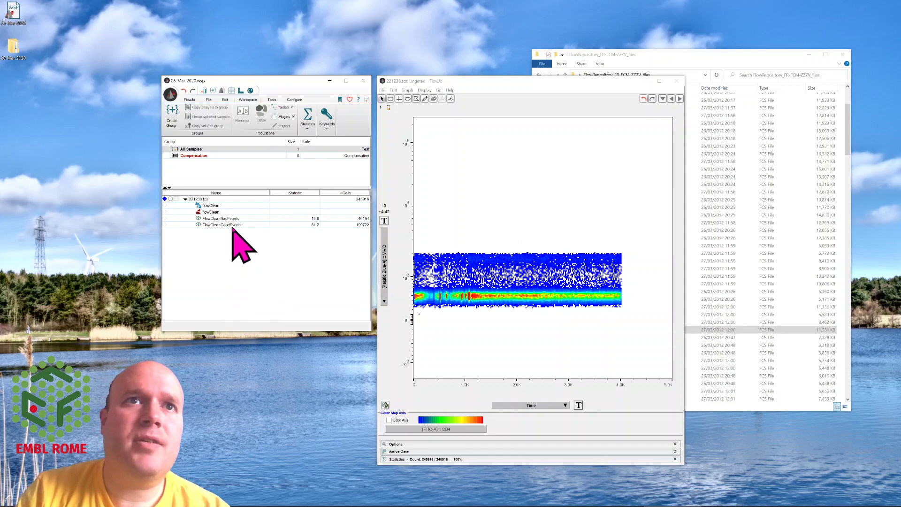
- Open the FlowCleanGoodEvents and FlowCleanBadEvents plots side by side, then close all three graphs
double_click(232, 225)
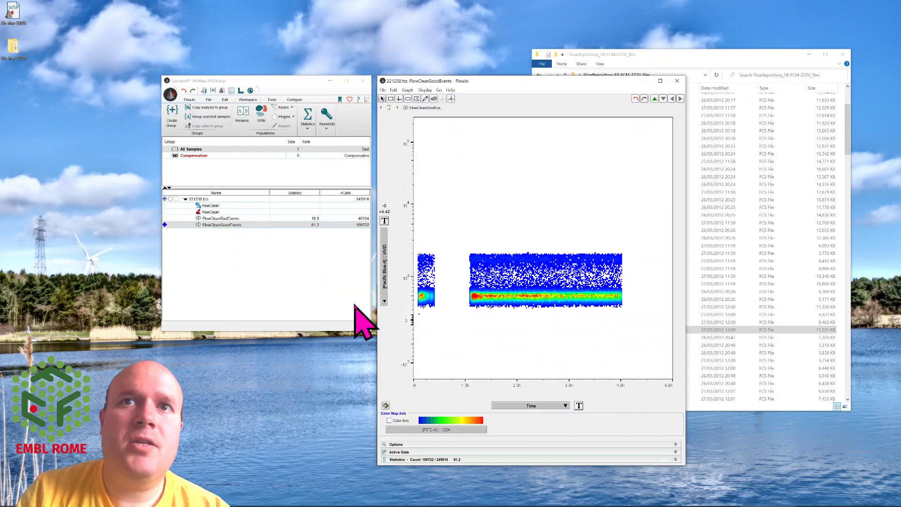
drag(472, 81, 676, 99)
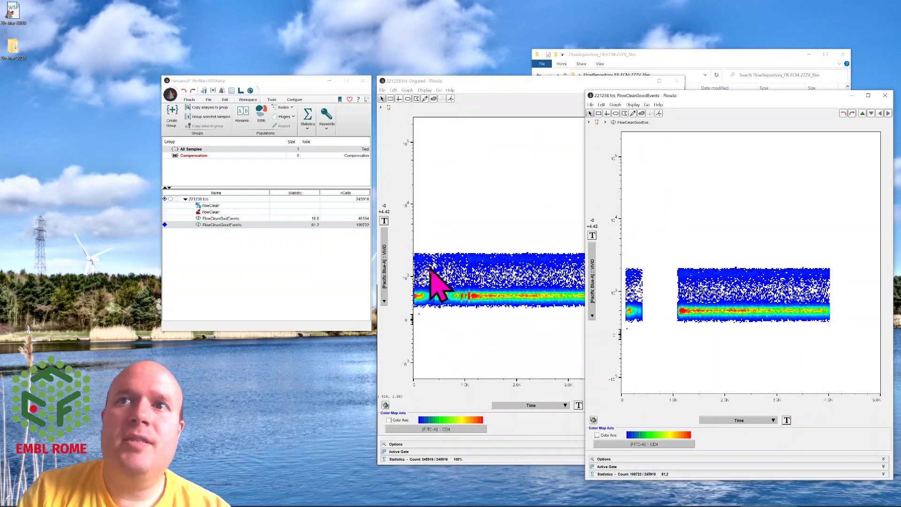
double_click(243, 219)
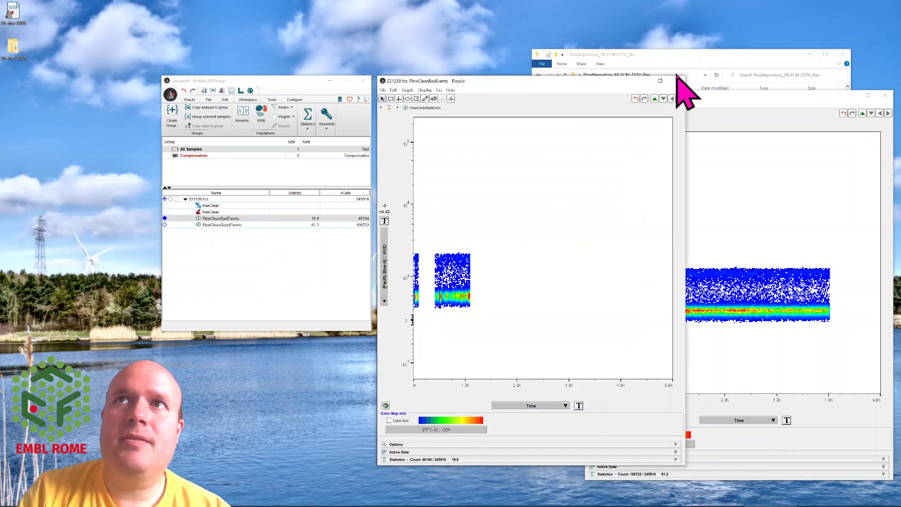
click(677, 81)
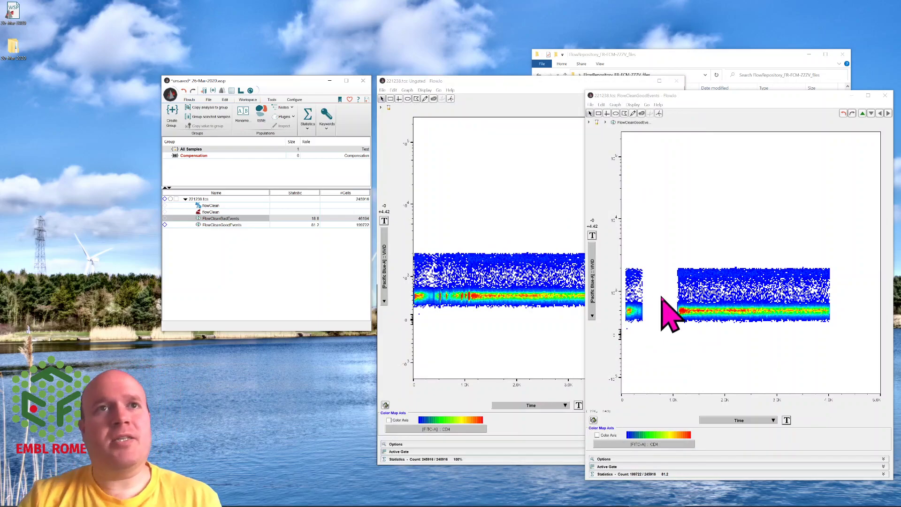
click(885, 95)
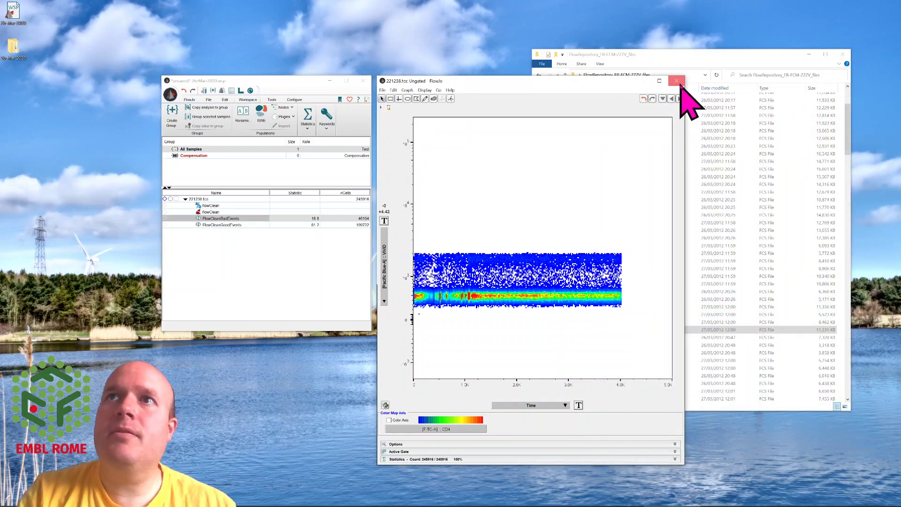
click(677, 82)
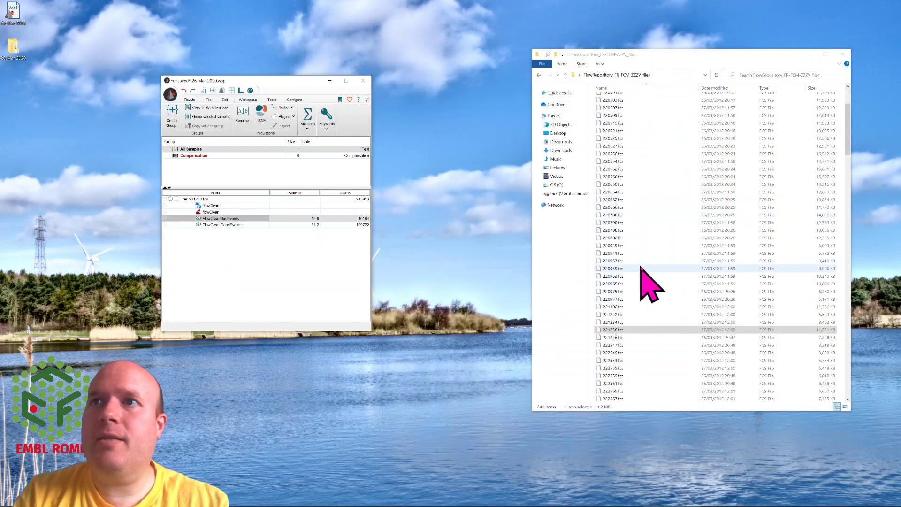
- Add files 220939, 220941, 220957 and 220959.fcs, then apply 221238.fcs's flowClean node to All Samples
click(639, 245)
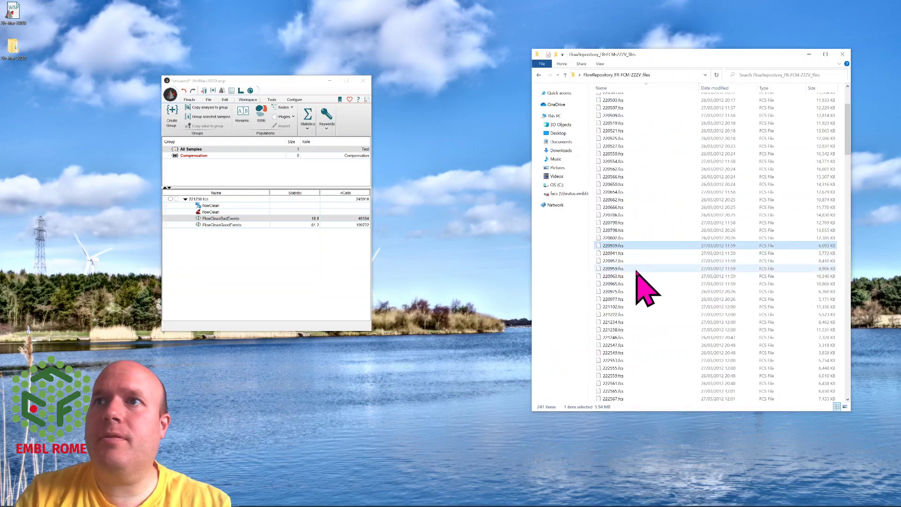
shift+click(637, 269)
drag(626, 265, 272, 272)
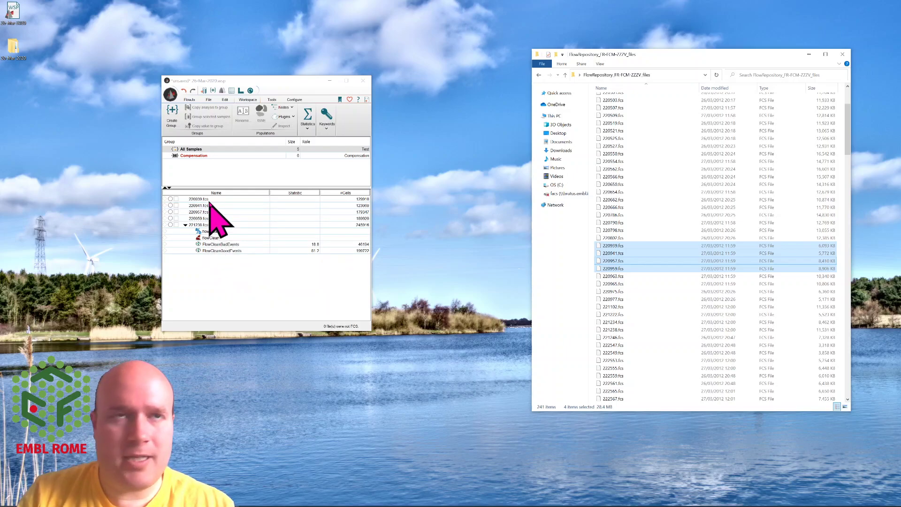
click(217, 238)
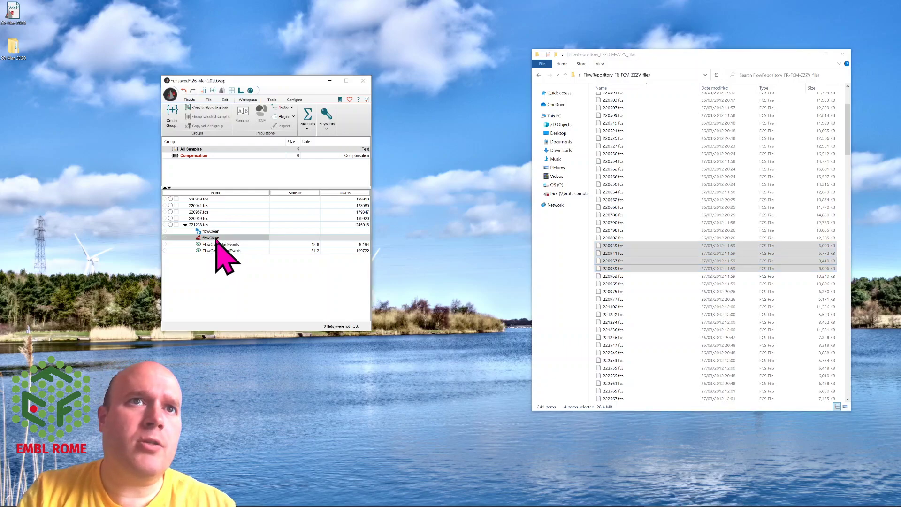
drag(214, 168, 215, 150)
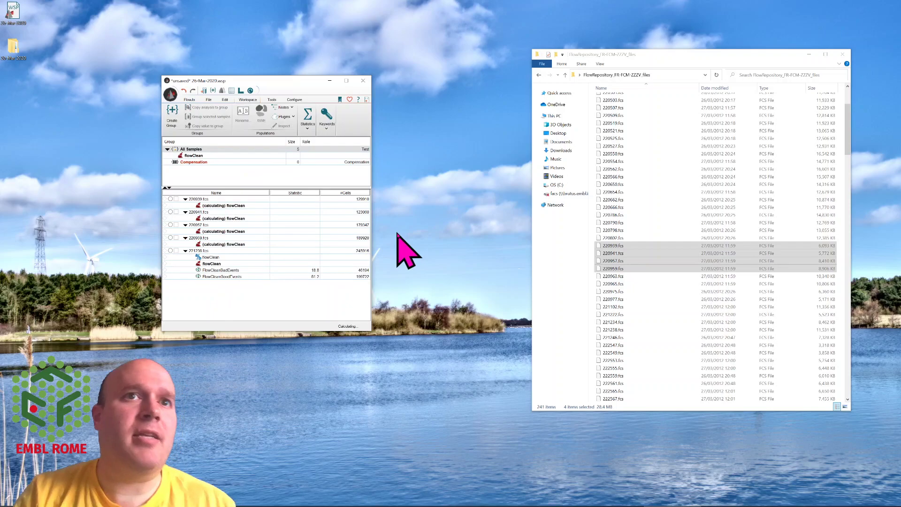